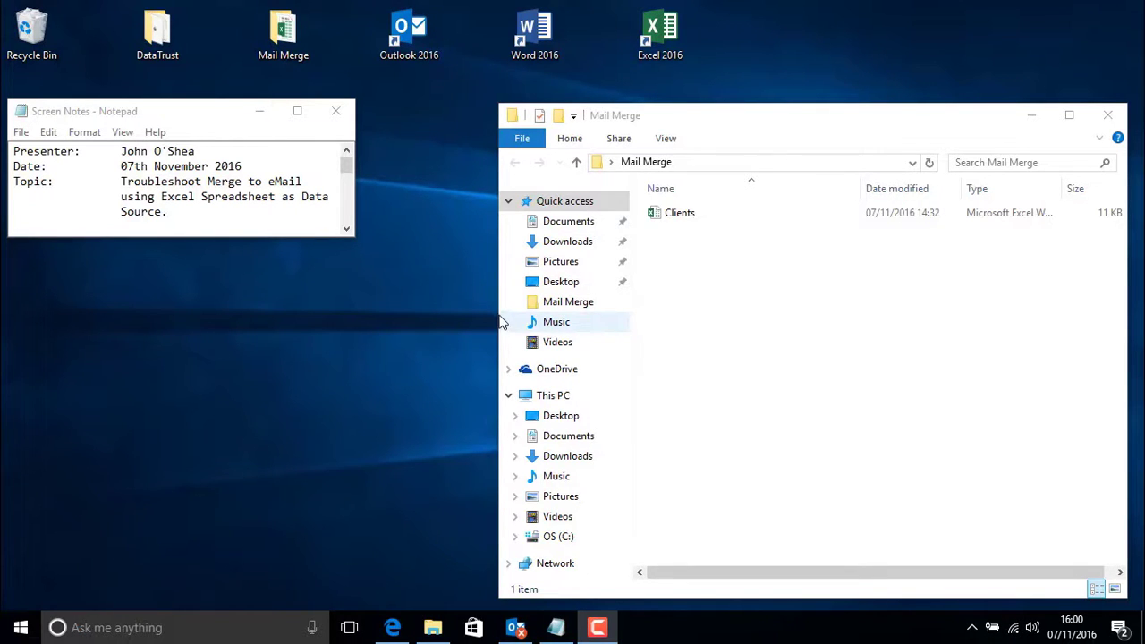
# Make the Mail Merge folder window narrower and move it higher on the desktop.
pyautogui.moveTo(497, 309); pyautogui.dragTo(731, 309)
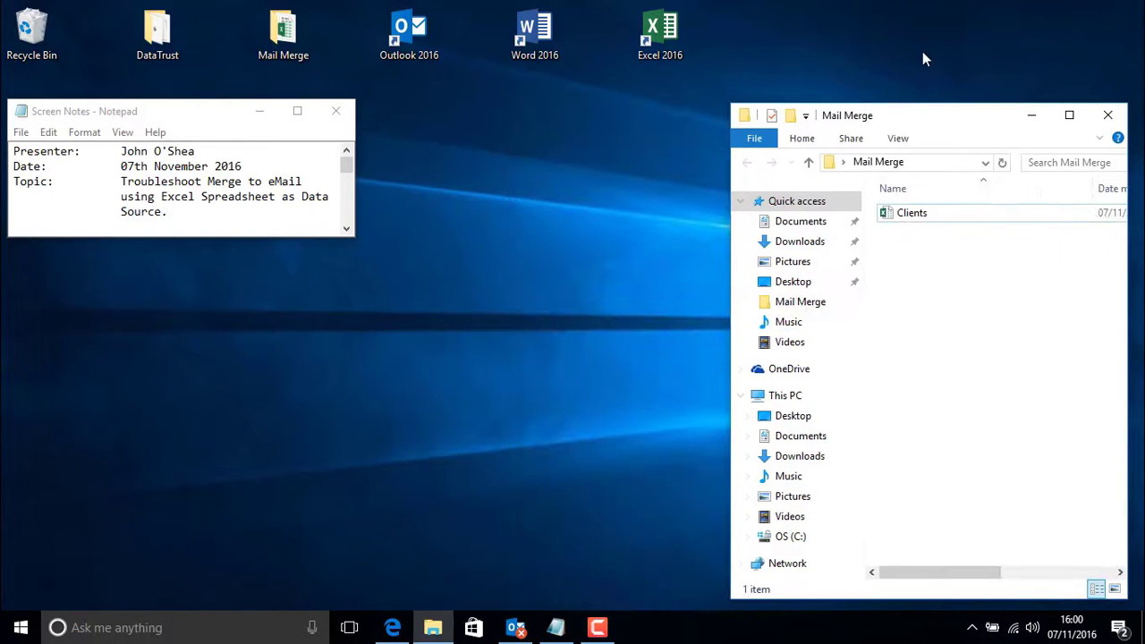
pyautogui.moveTo(905, 117); pyautogui.dragTo(861, 48)
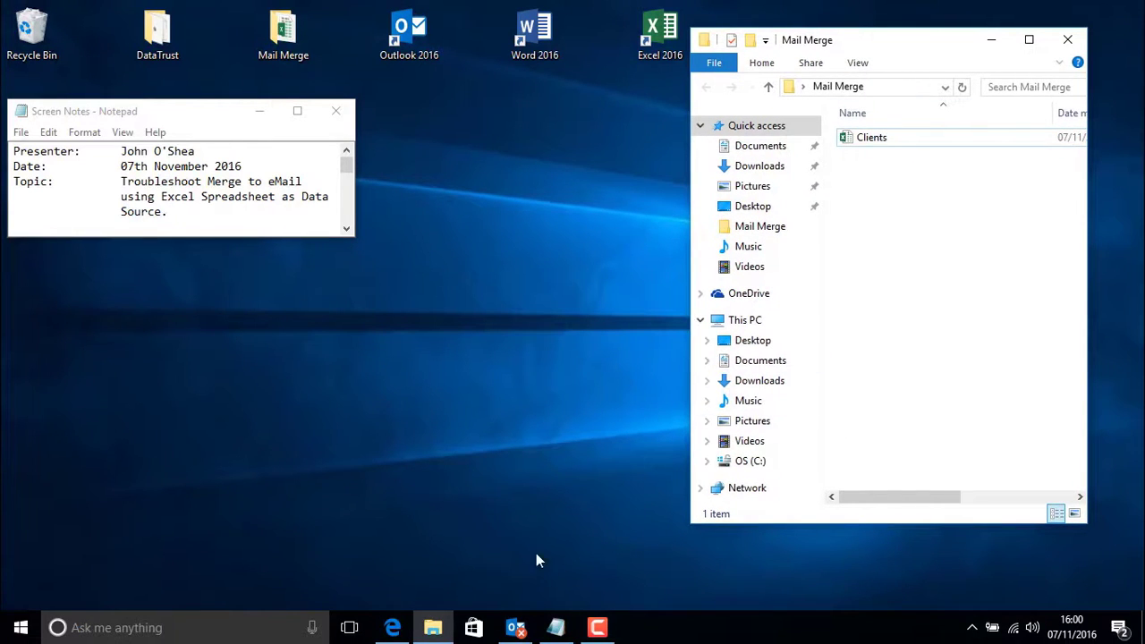
# Switch to Outlook and check the Work Offline setting and the contents of the Outbox folder.
pyautogui.click(515, 627)
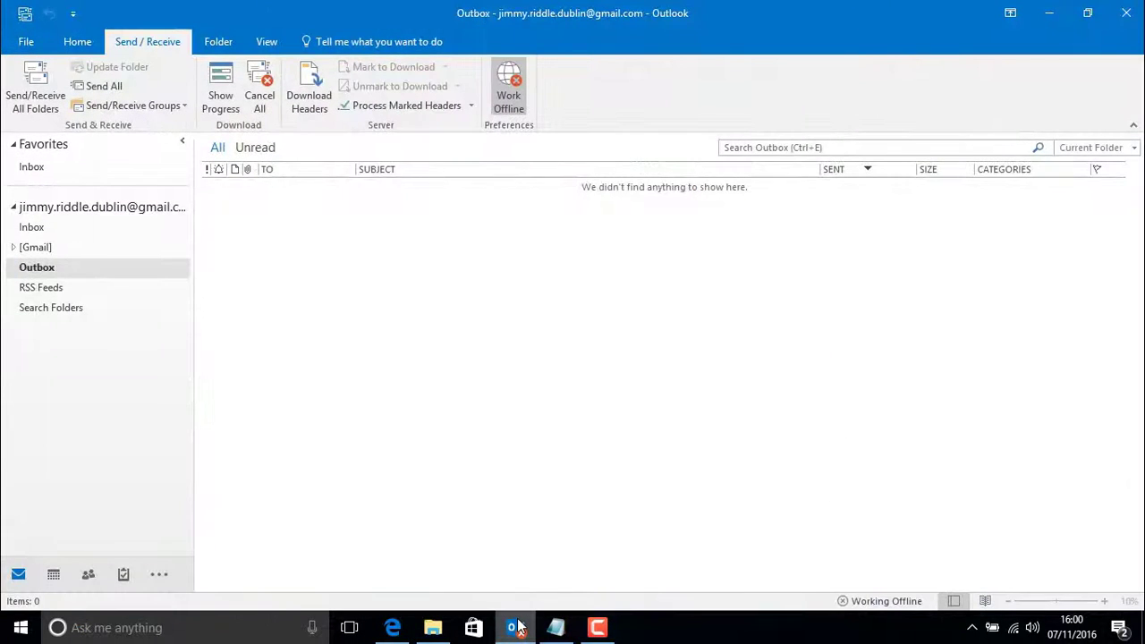
pyautogui.click(22, 49)
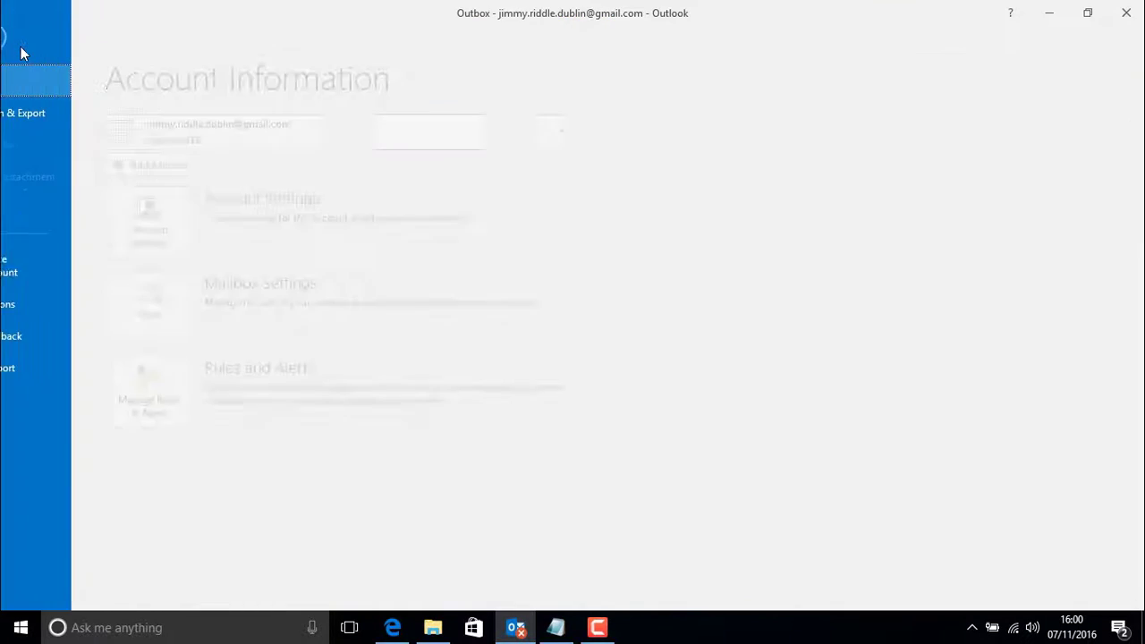
pyautogui.click(30, 43)
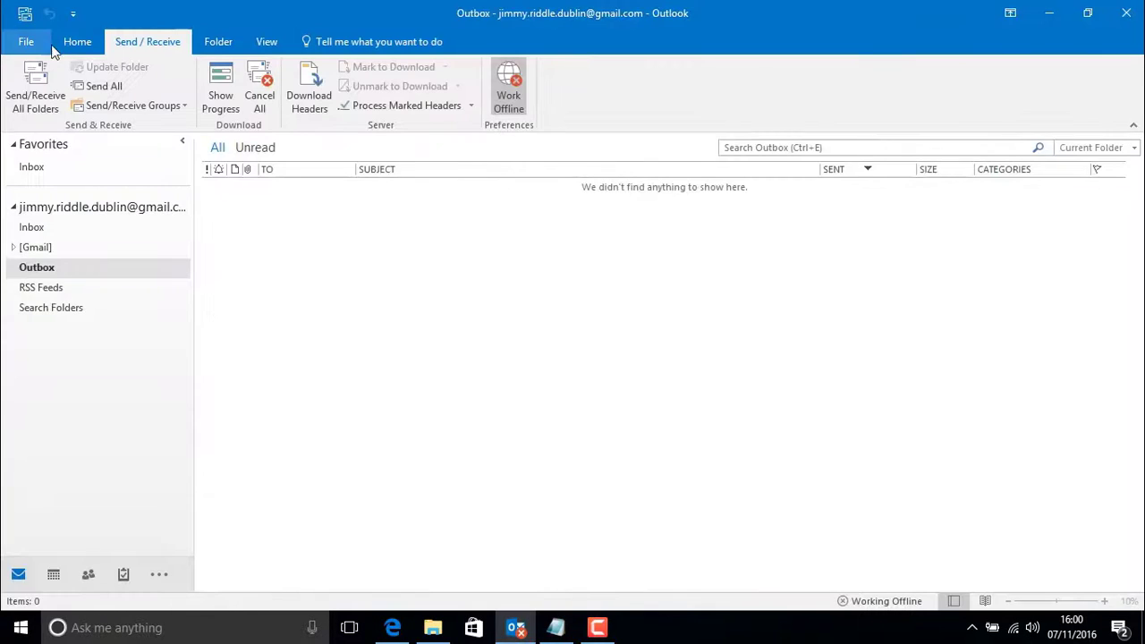
pyautogui.click(70, 44)
pyautogui.click(123, 45)
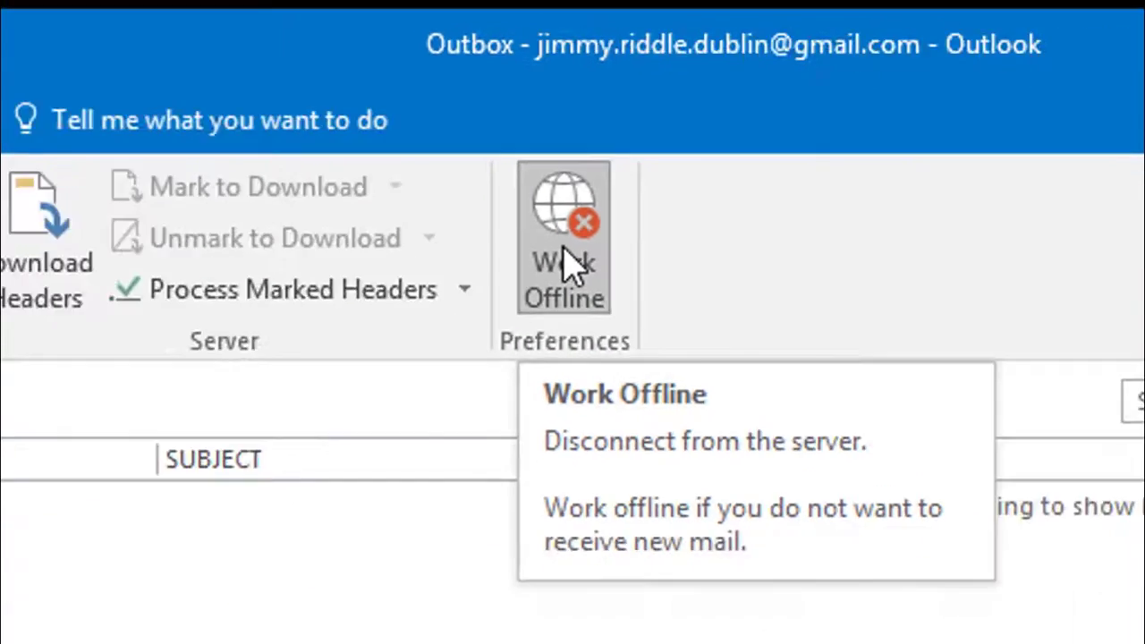
pyautogui.click(588, 318)
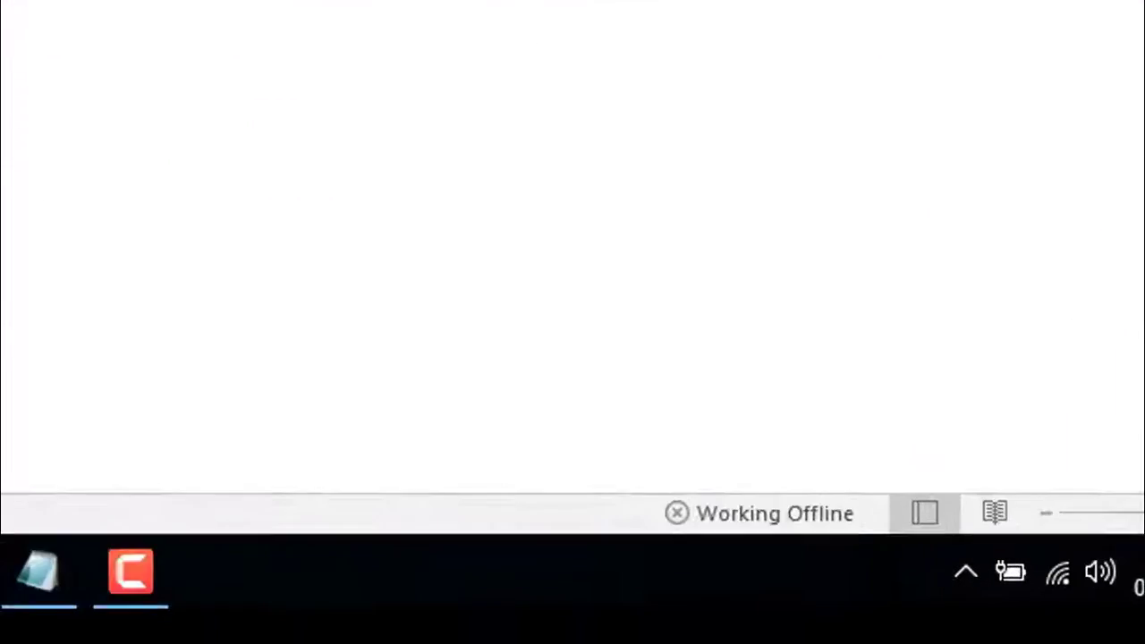
pyautogui.moveTo(798, 526)
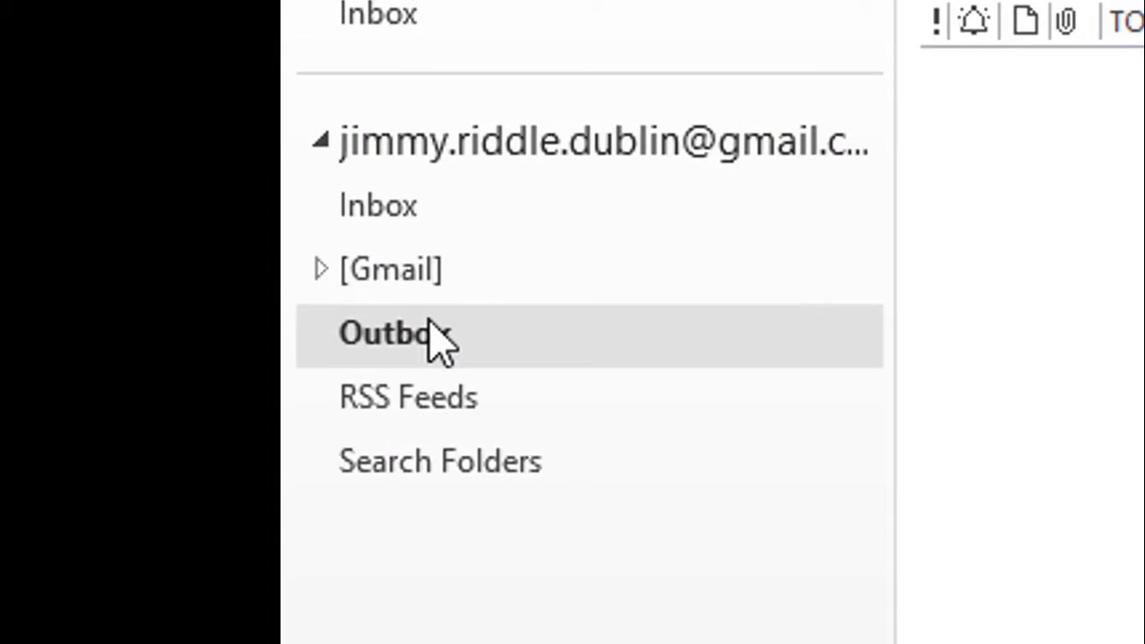
pyautogui.click(441, 341)
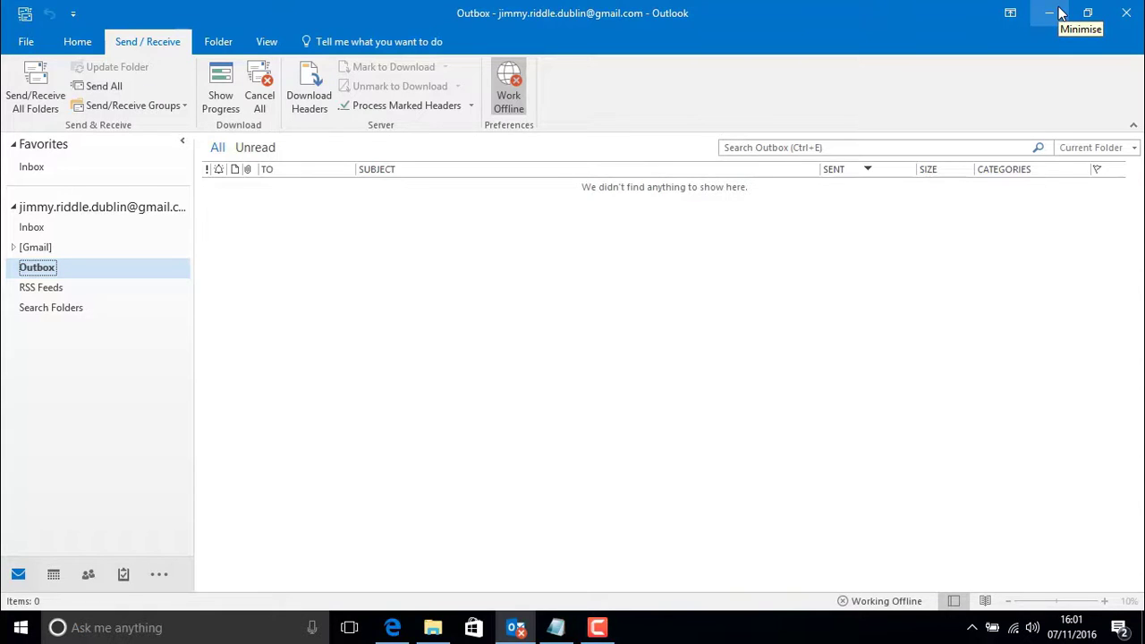
# Minimise Outlook and make the Screen Notes window taller to show the listed process steps.
pyautogui.click(1059, 12)
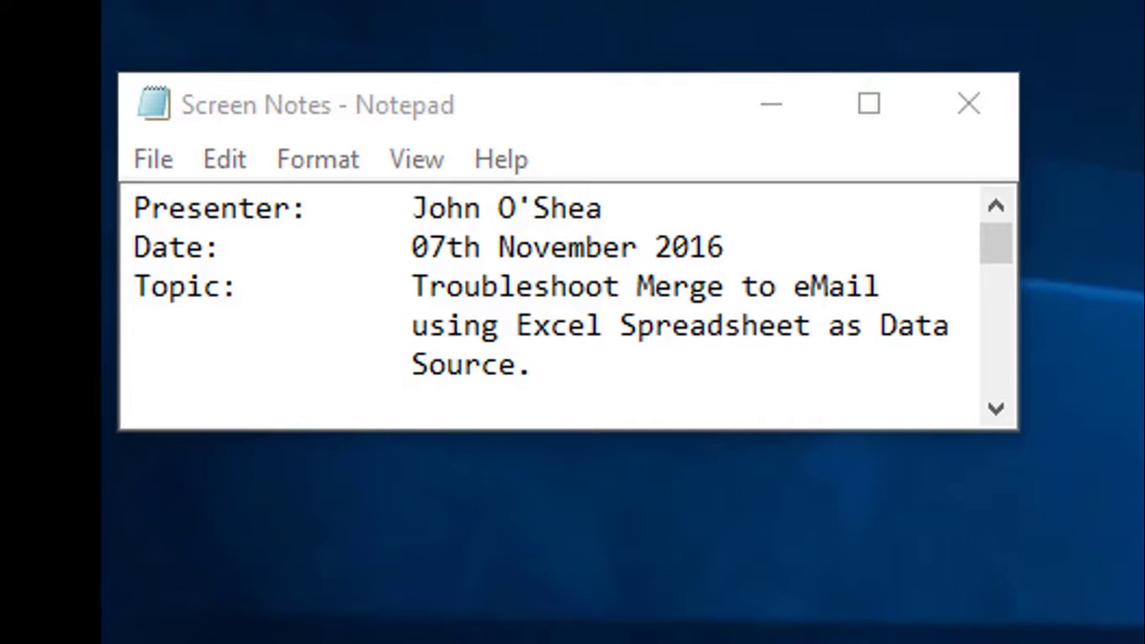
pyautogui.moveTo(546, 433); pyautogui.dragTo(536, 610)
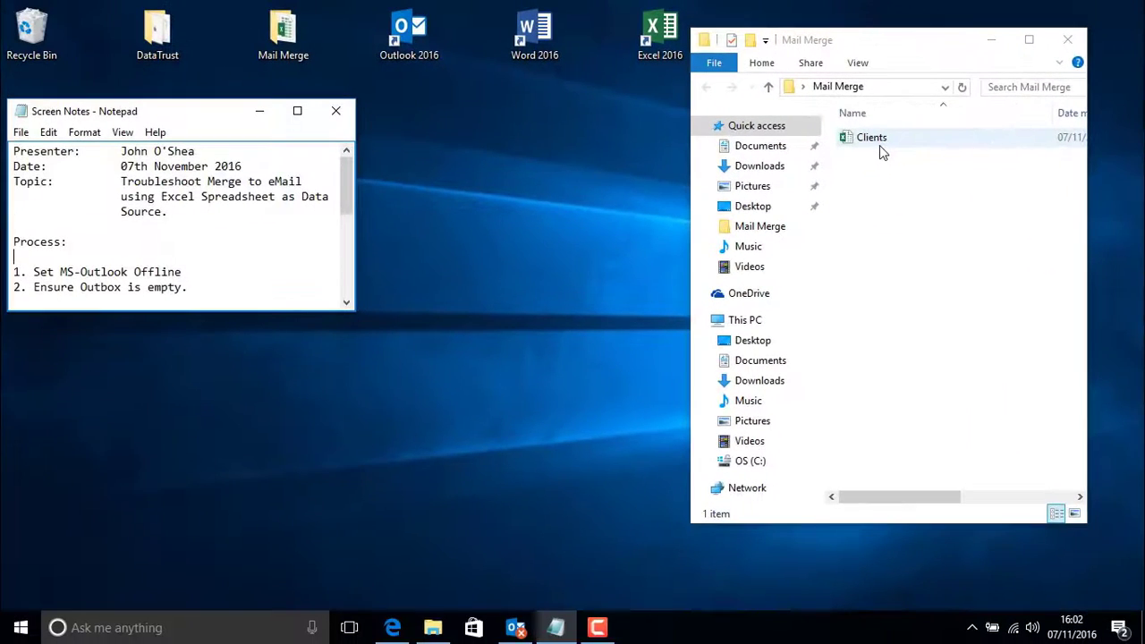
# Open the Clients workbook from the Mail Merge folder, examine its header row and client records, and close it.
pyautogui.doubleClick(879, 145)
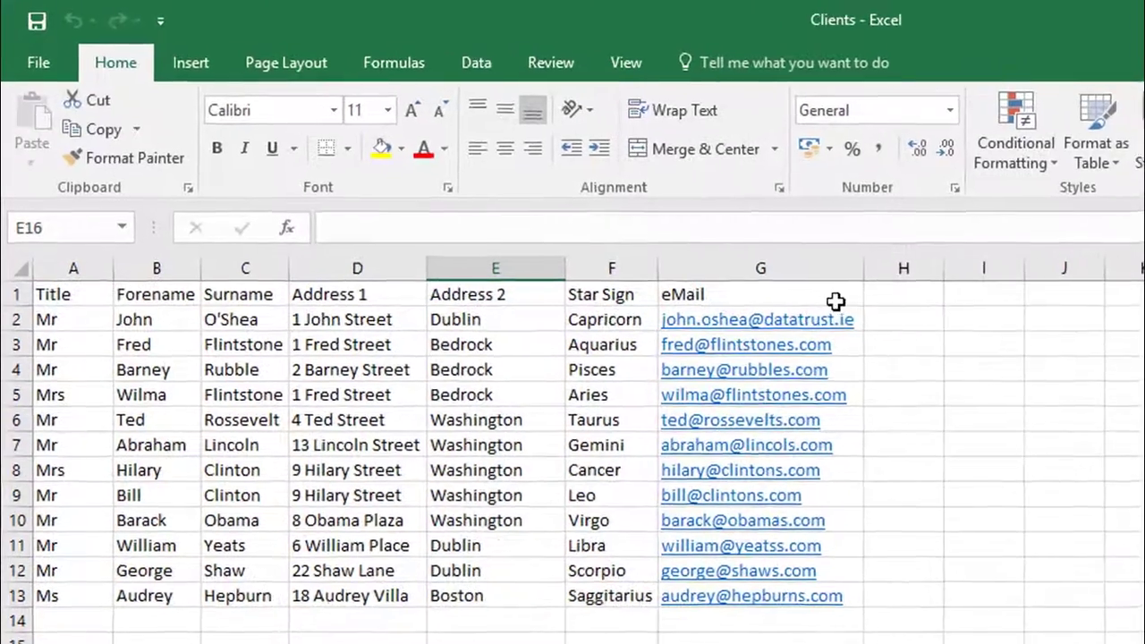
pyautogui.click(681, 280)
pyautogui.moveTo(749, 307); pyautogui.dragTo(92, 320)
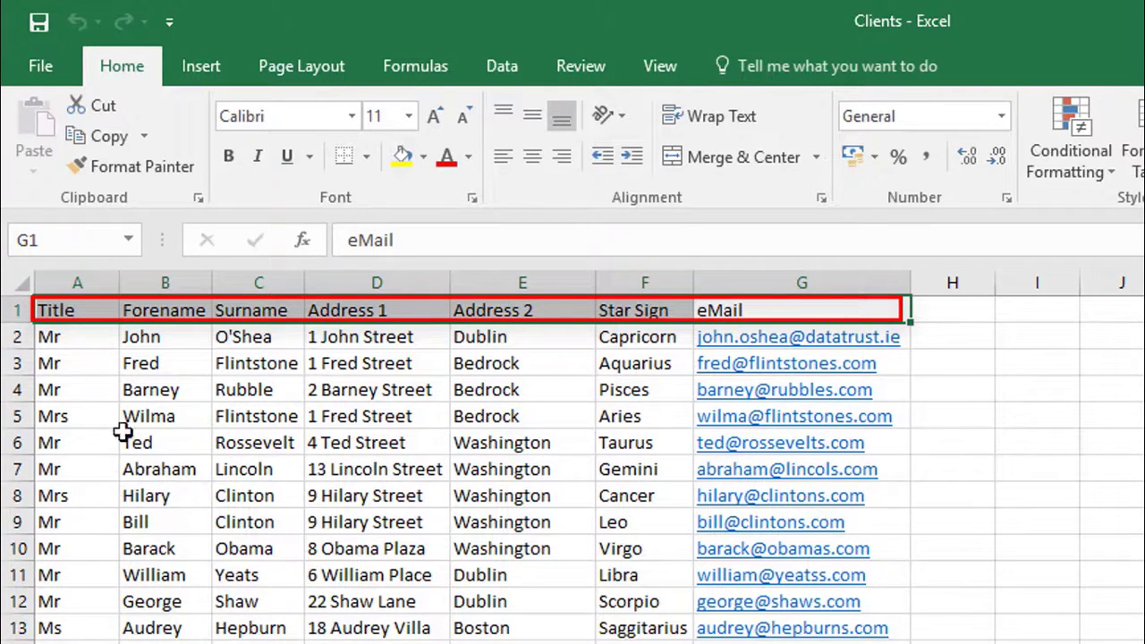
pyautogui.click(94, 310)
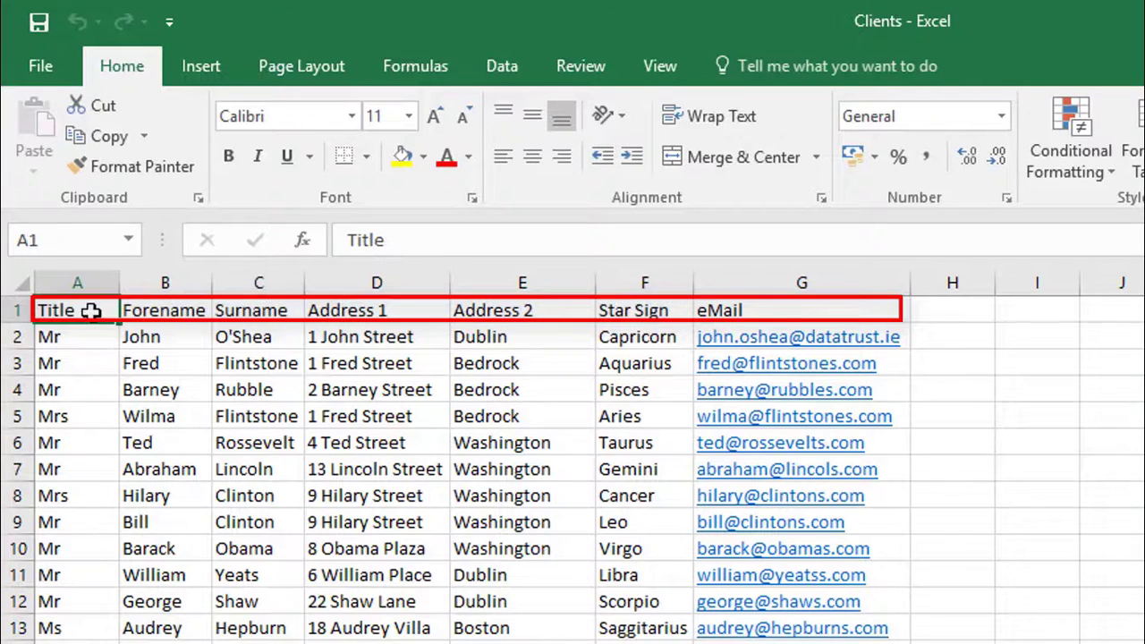
pyautogui.press('Down')
pyautogui.press('Down')
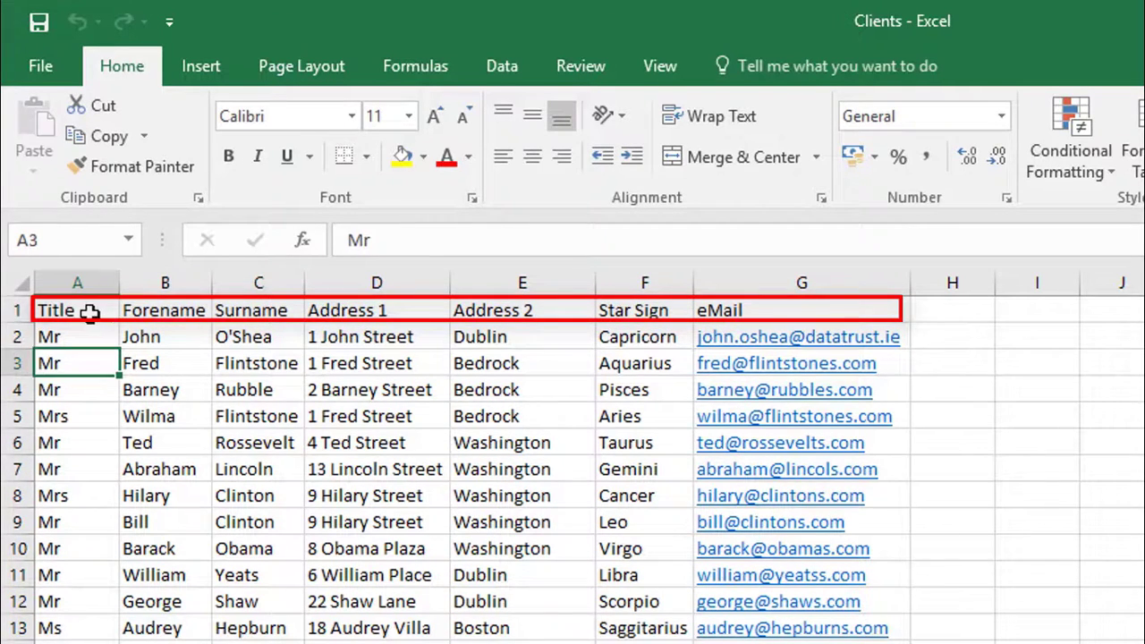
pyautogui.moveTo(90, 313); pyautogui.dragTo(807, 316)
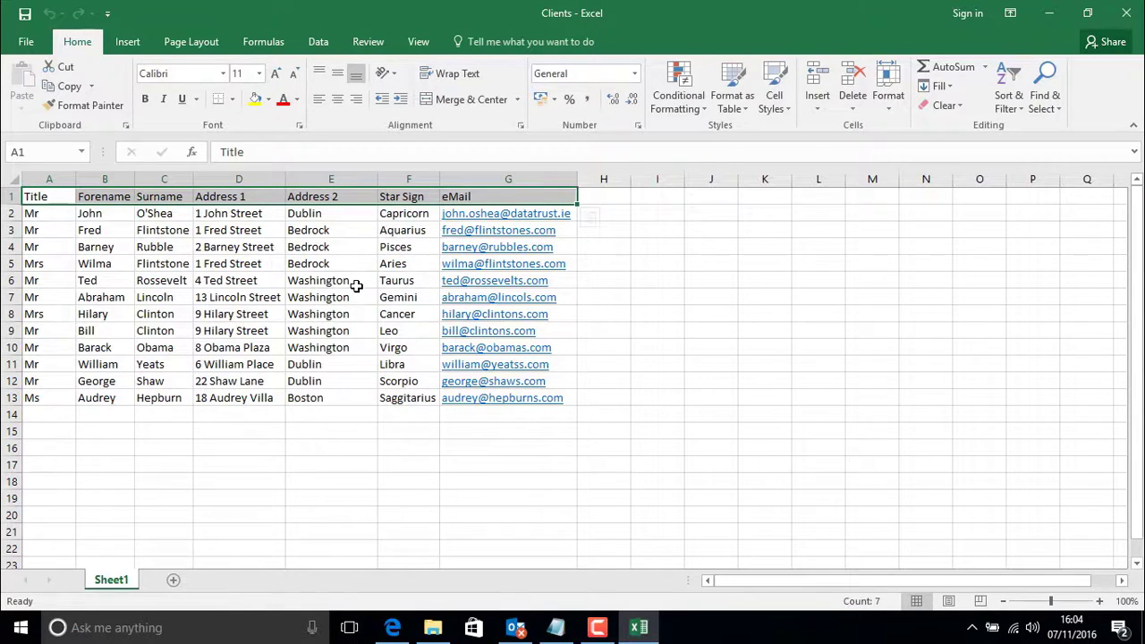
pyautogui.click(1126, 12)
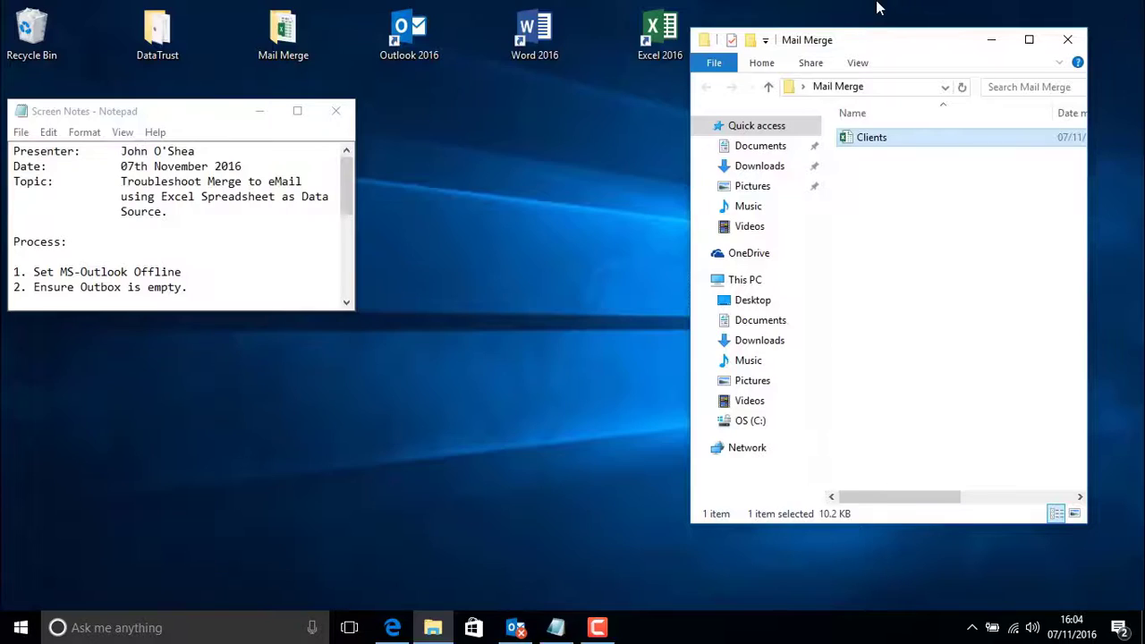
# Open Word with a blank document and start an E-mail Messages mail merge.
pyautogui.doubleClick(537, 32)
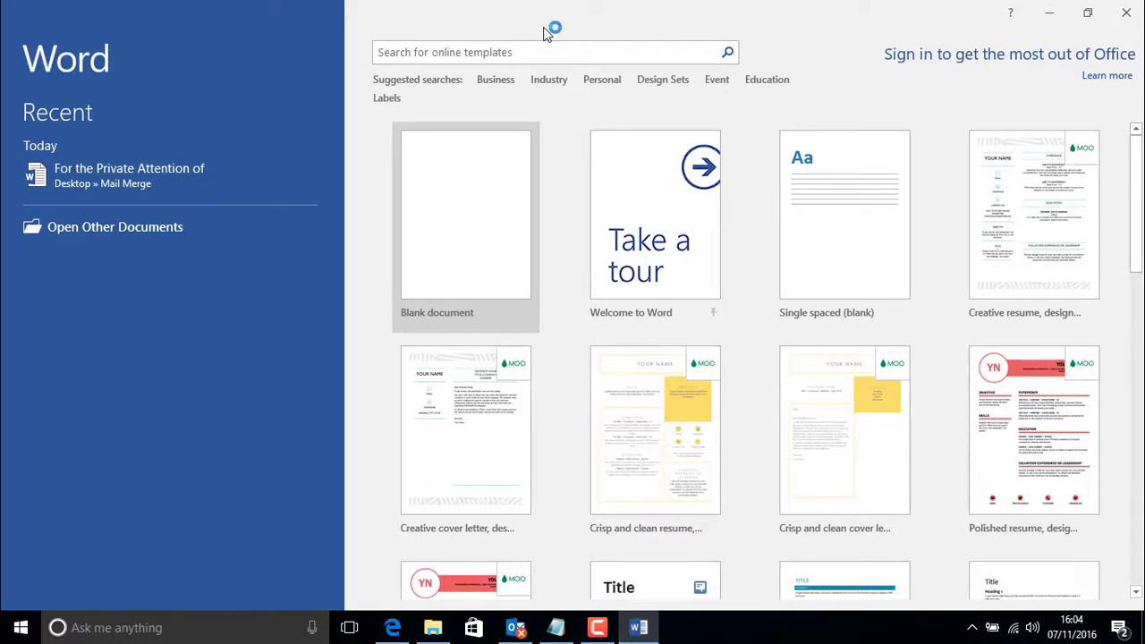
pyautogui.click(437, 216)
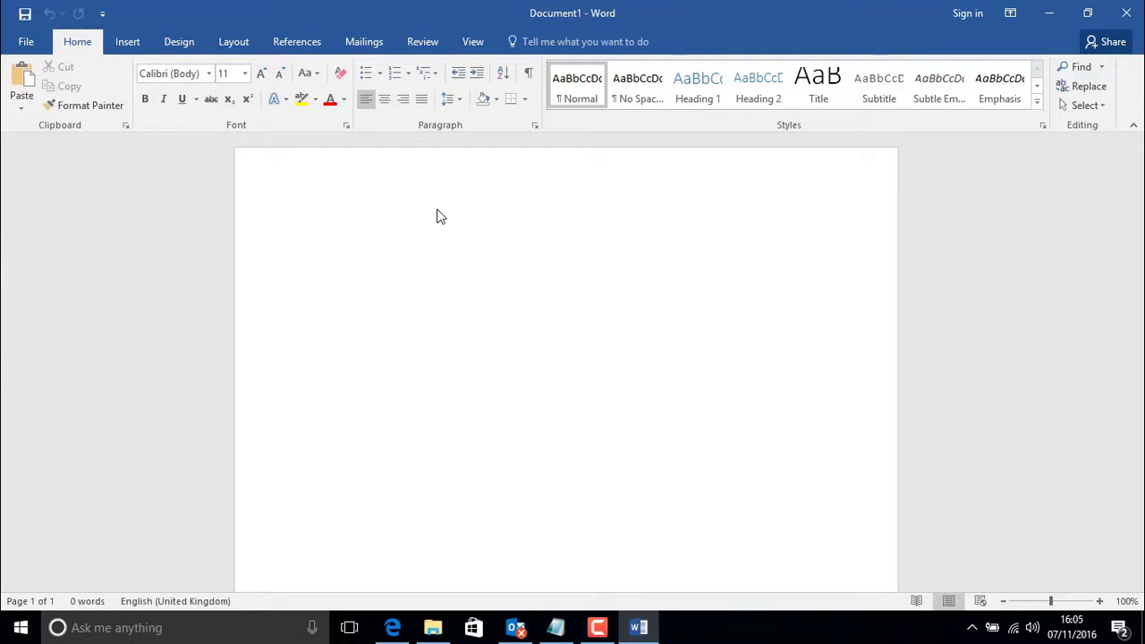
pyautogui.click(381, 46)
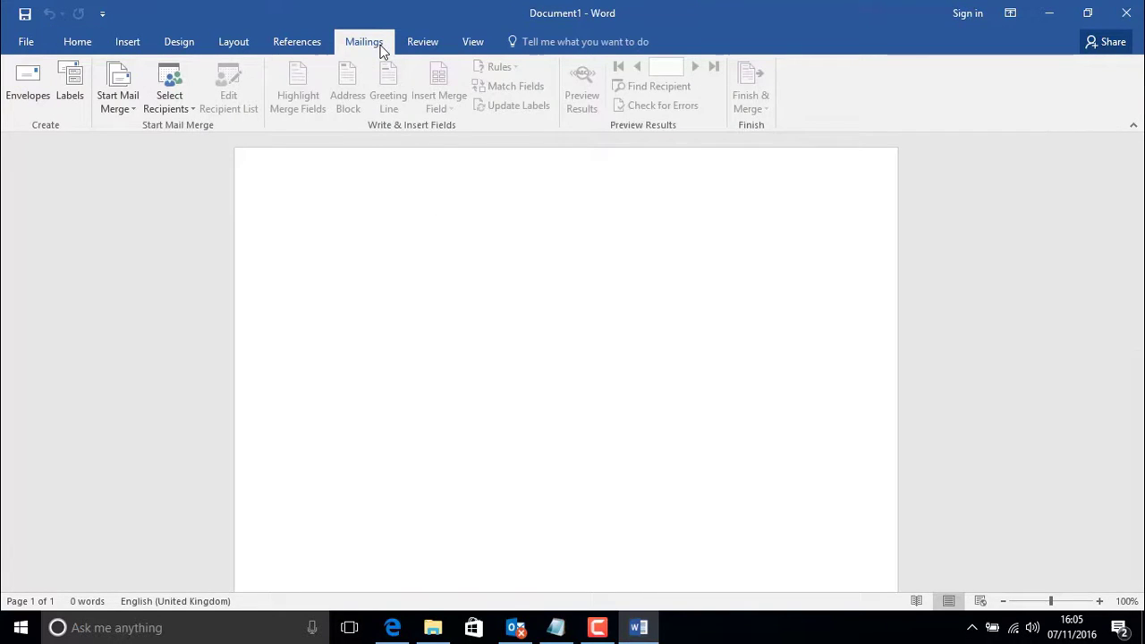
pyautogui.click(132, 111)
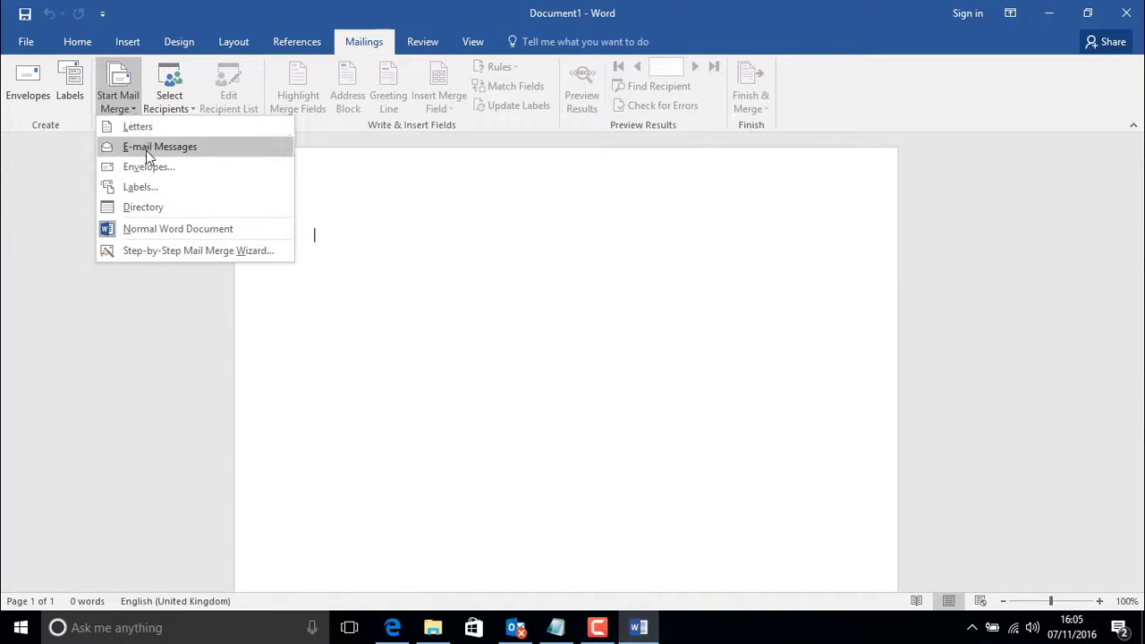
pyautogui.click(145, 150)
# Use Sheet1$ of the Clients workbook in the desktop's Mail Merge folder as the existing recipient list, with first-row column headers.
pyautogui.click(179, 103)
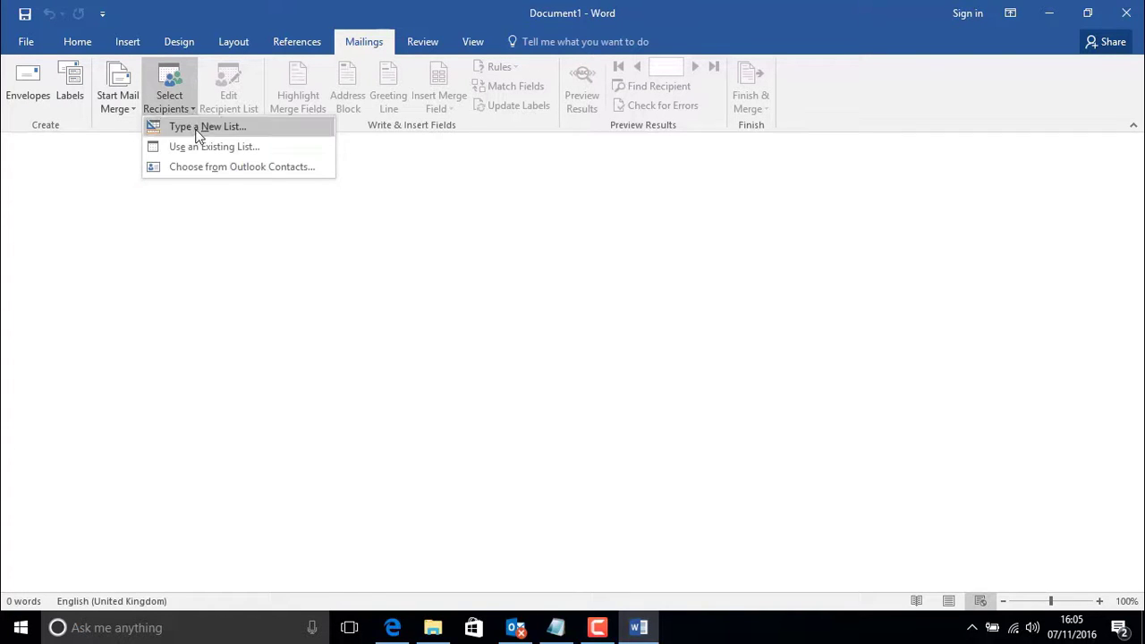
pyautogui.click(200, 149)
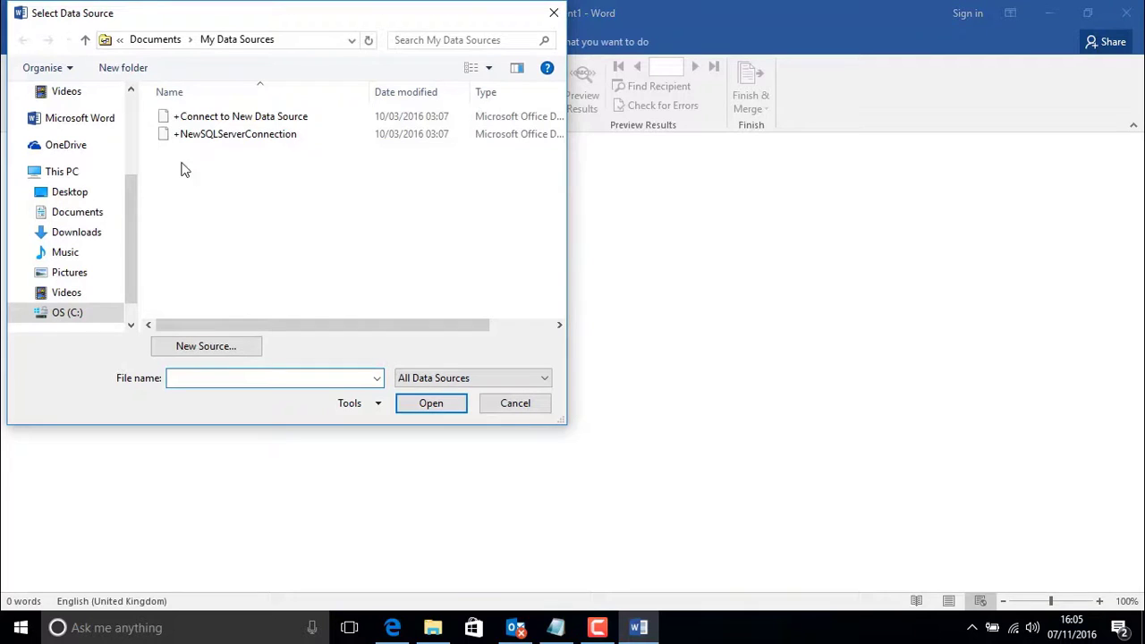
pyautogui.click(68, 193)
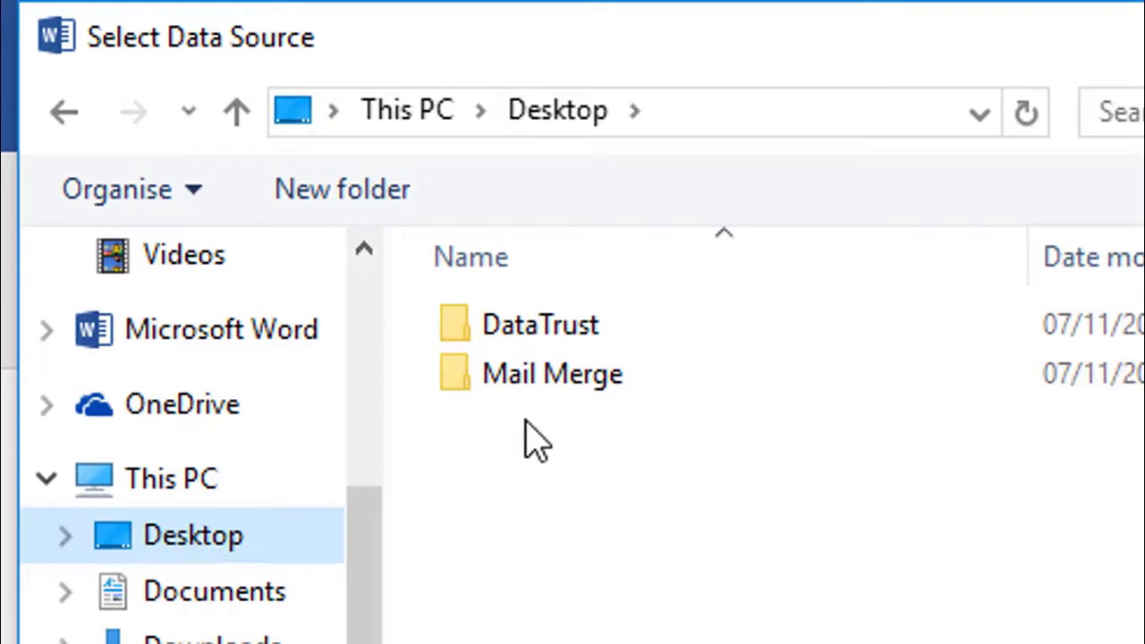
pyautogui.doubleClick(552, 376)
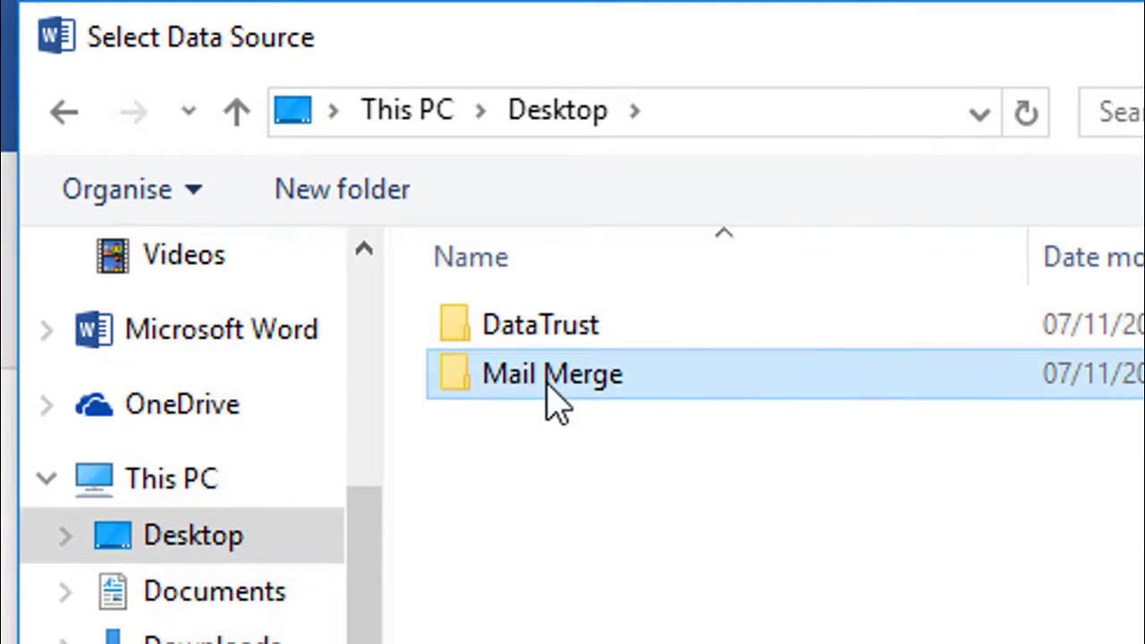
pyautogui.click(526, 326)
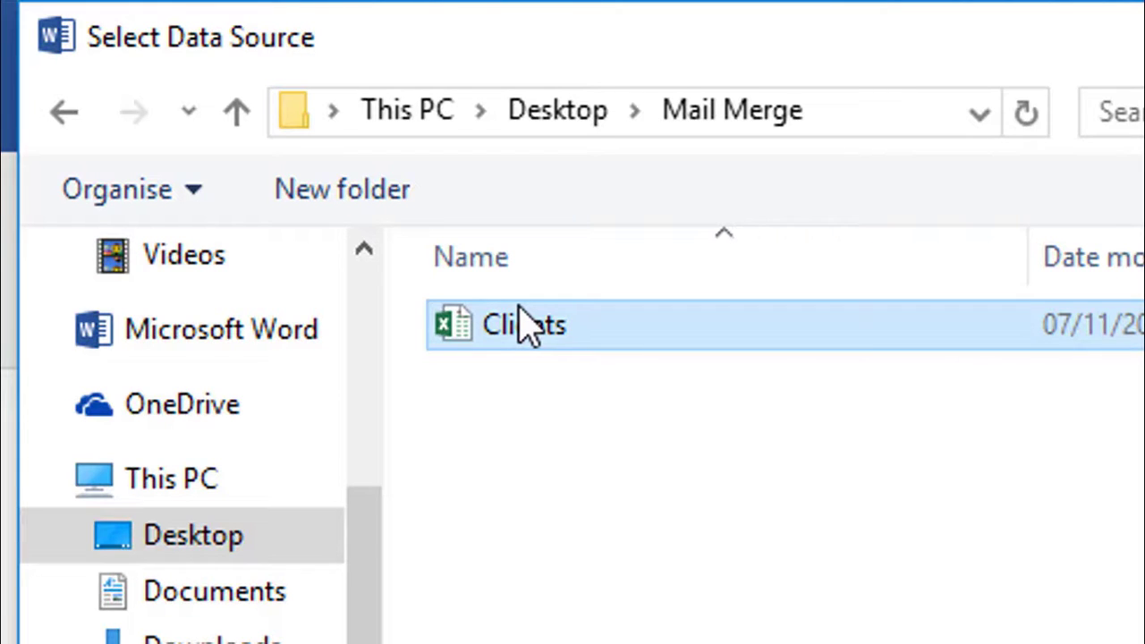
pyautogui.doubleClick(526, 325)
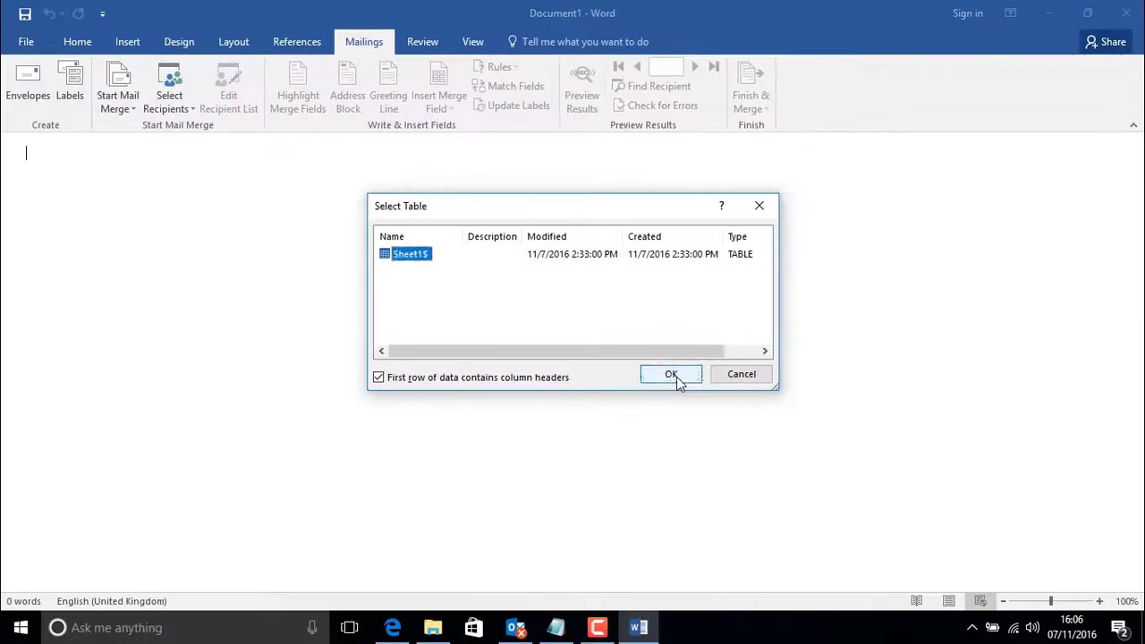
pyautogui.click(788, 501)
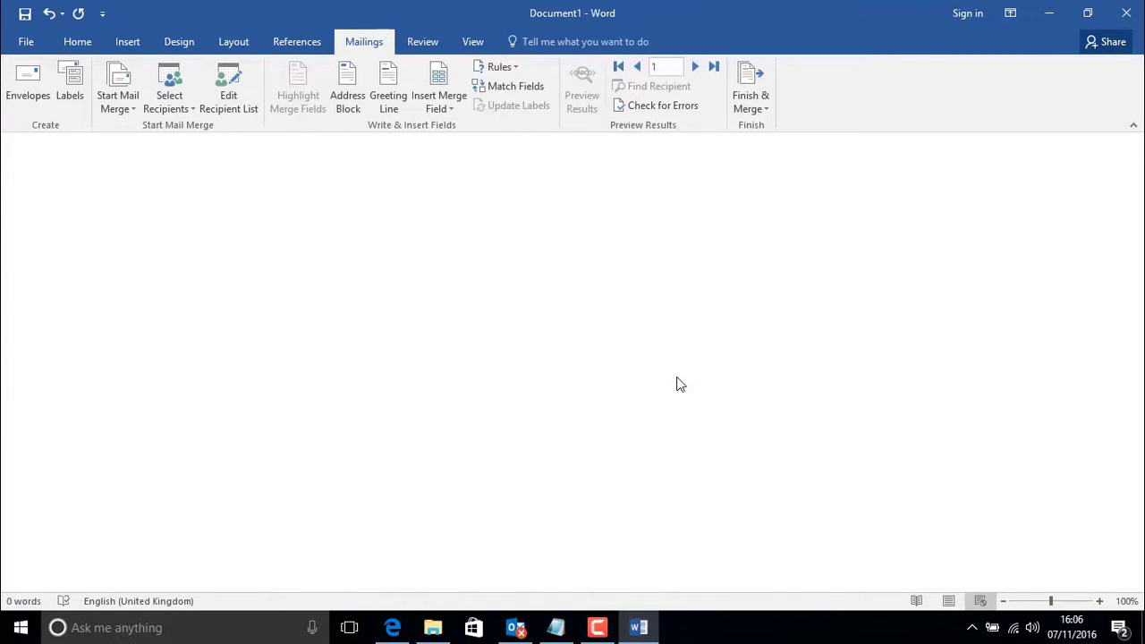
# Enter "For the Personal Attention of:" followed by the Title, Forename and Surname merge fields, separated by spaces.
pyautogui.write('For the Personal Attention of')
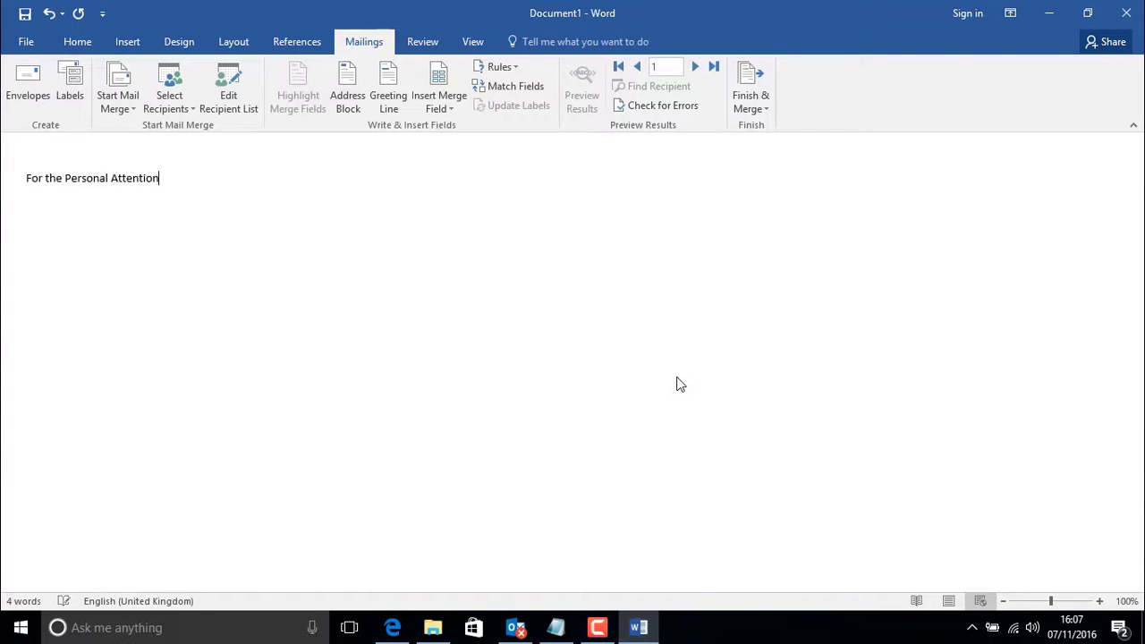
pyautogui.write(':')
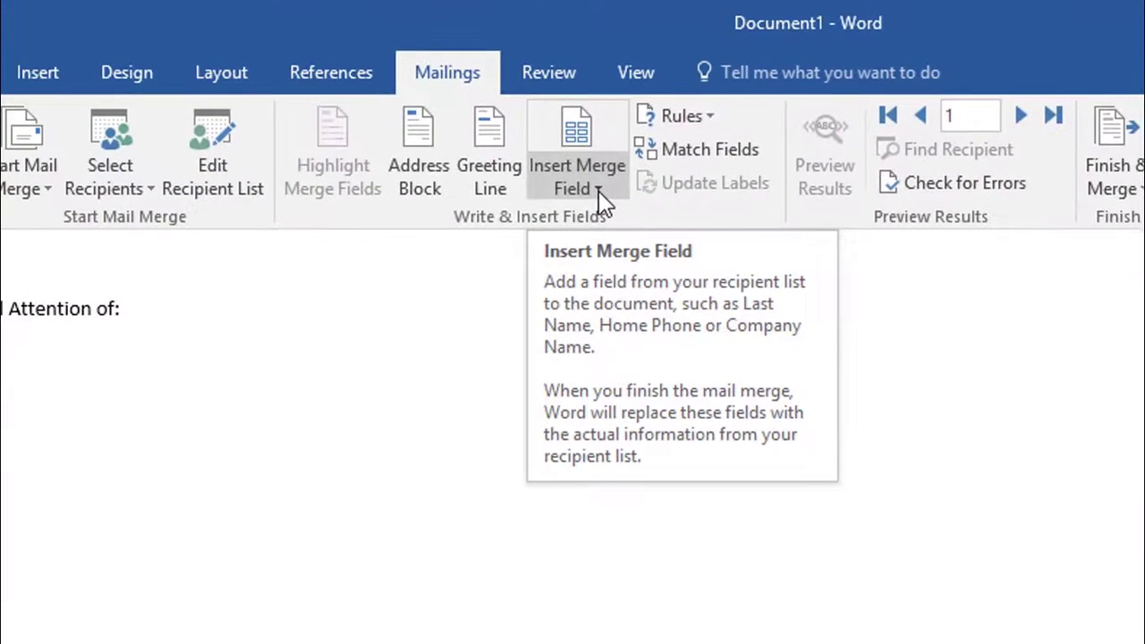
pyautogui.click(598, 191)
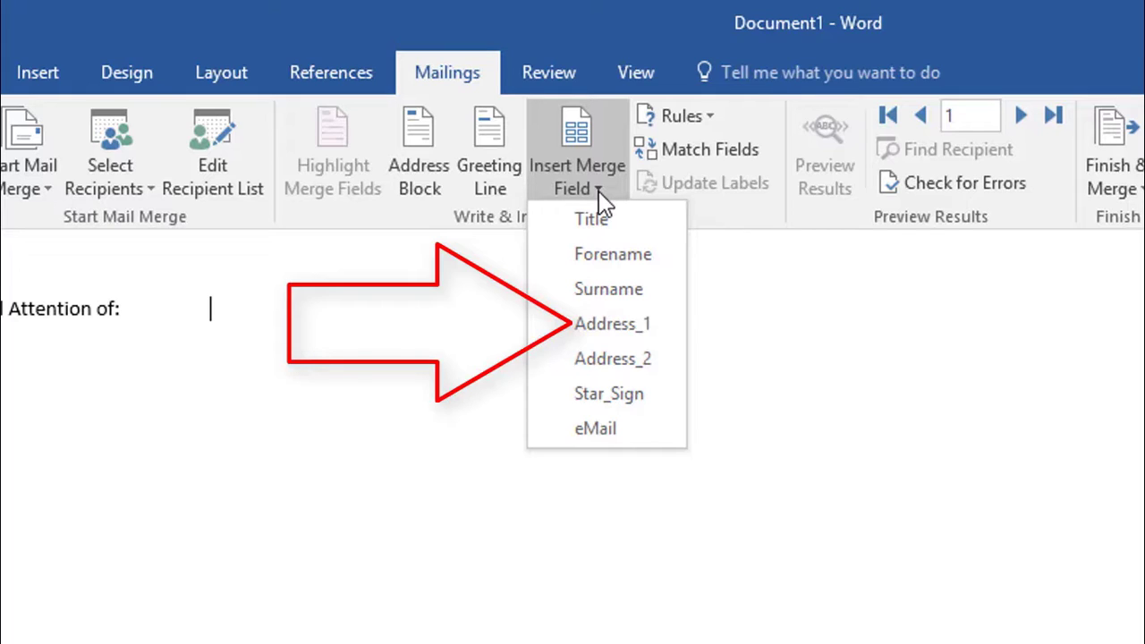
pyautogui.click(600, 221)
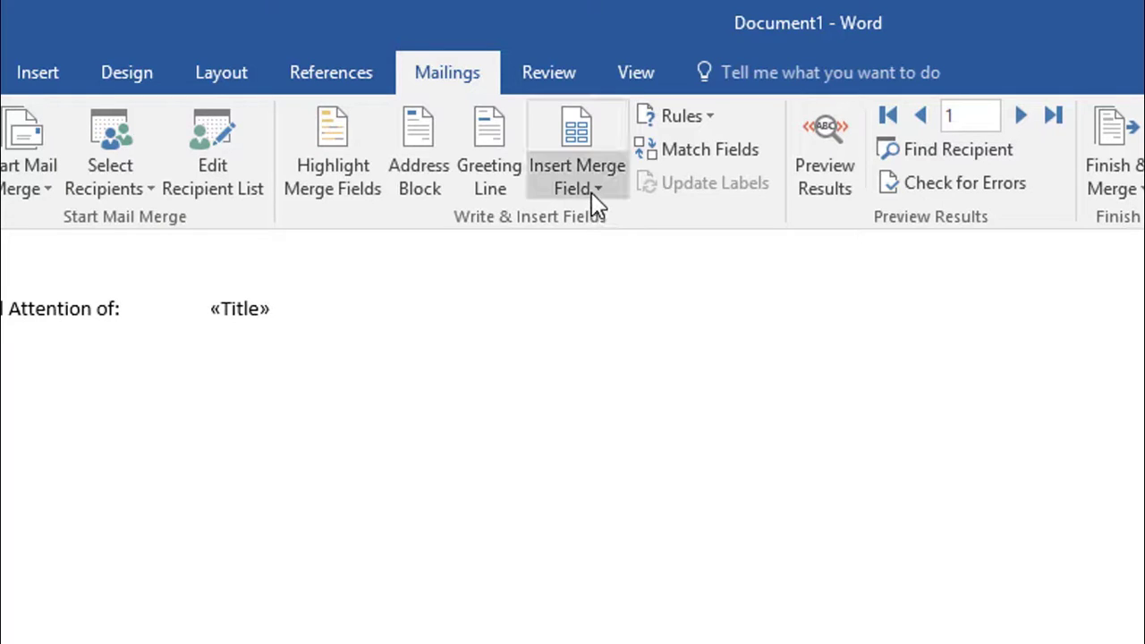
pyautogui.click(591, 192)
pyautogui.click(591, 248)
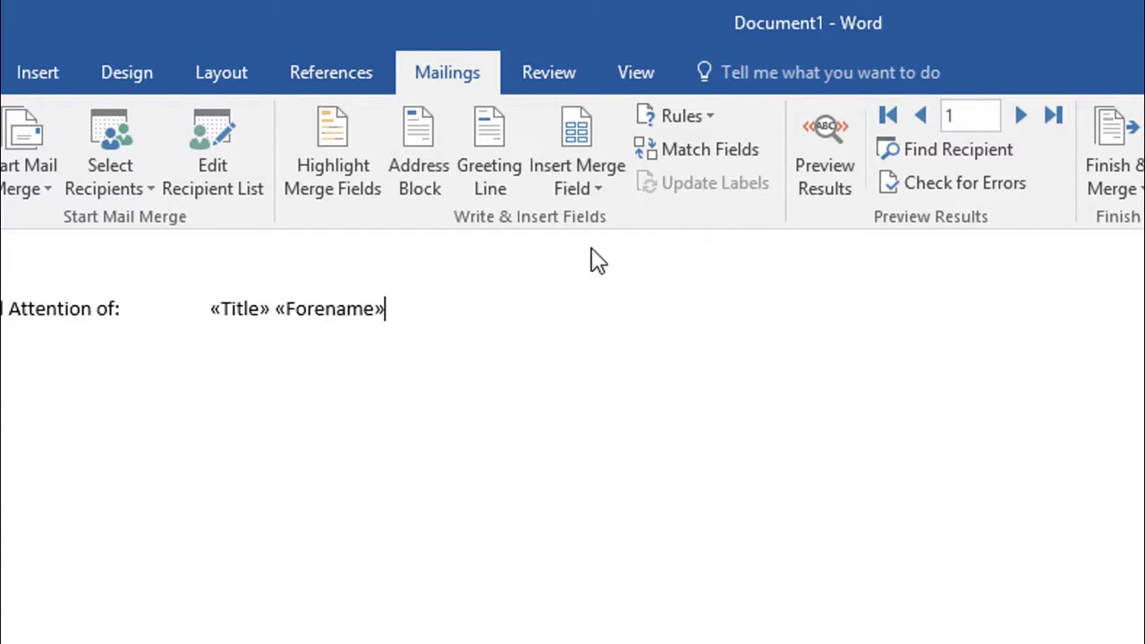
pyautogui.click(609, 188)
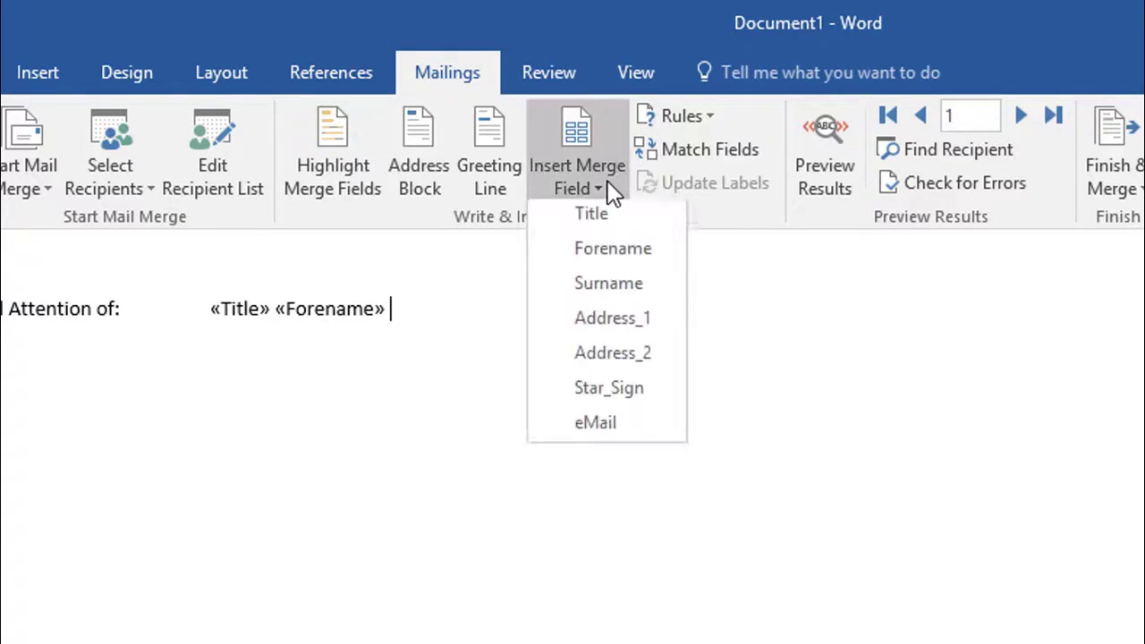
pyautogui.click(599, 282)
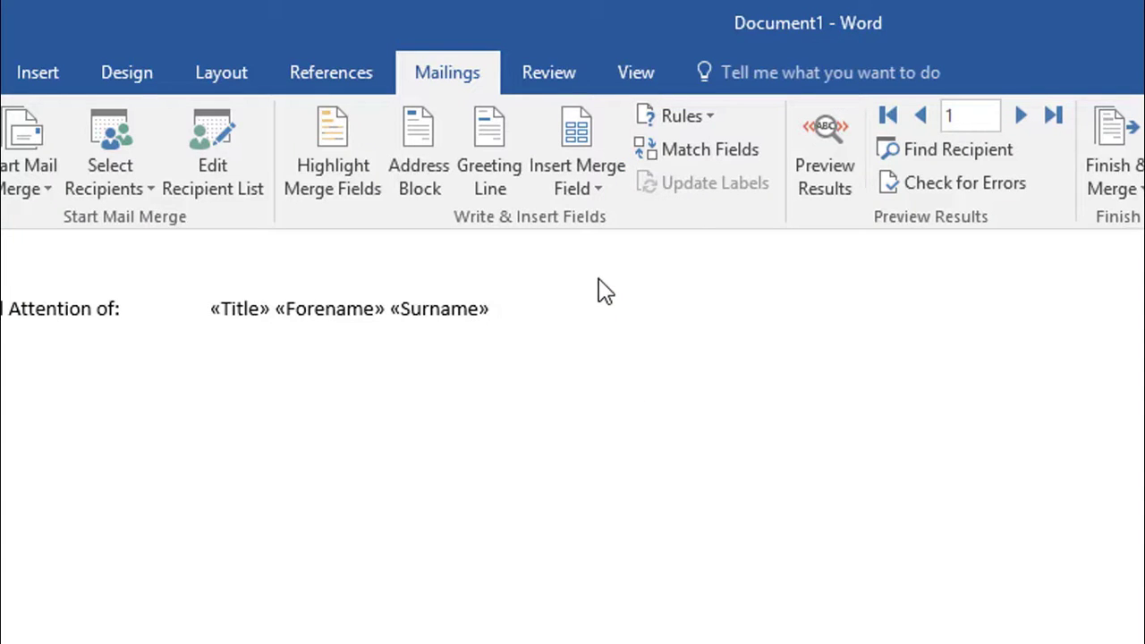
# Insert the Address_1 merge field on a tab-aligned line below the name fields and start another indented line beneath it.
pyautogui.press('Return')
pyautogui.press('Tab')
pyautogui.click(608, 177)
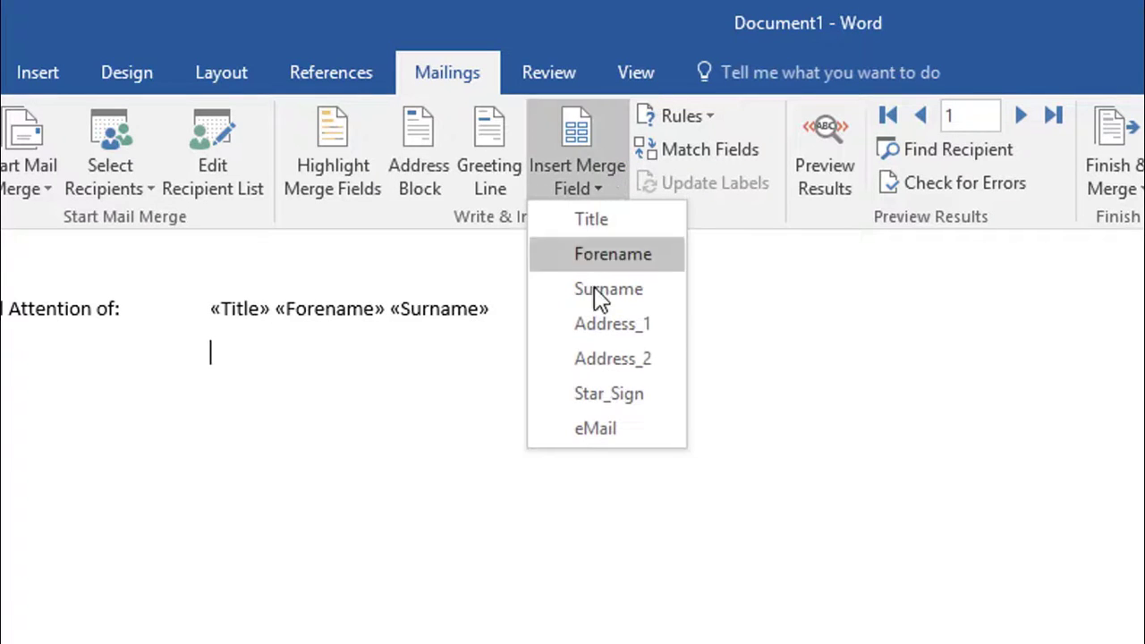
pyautogui.click(590, 324)
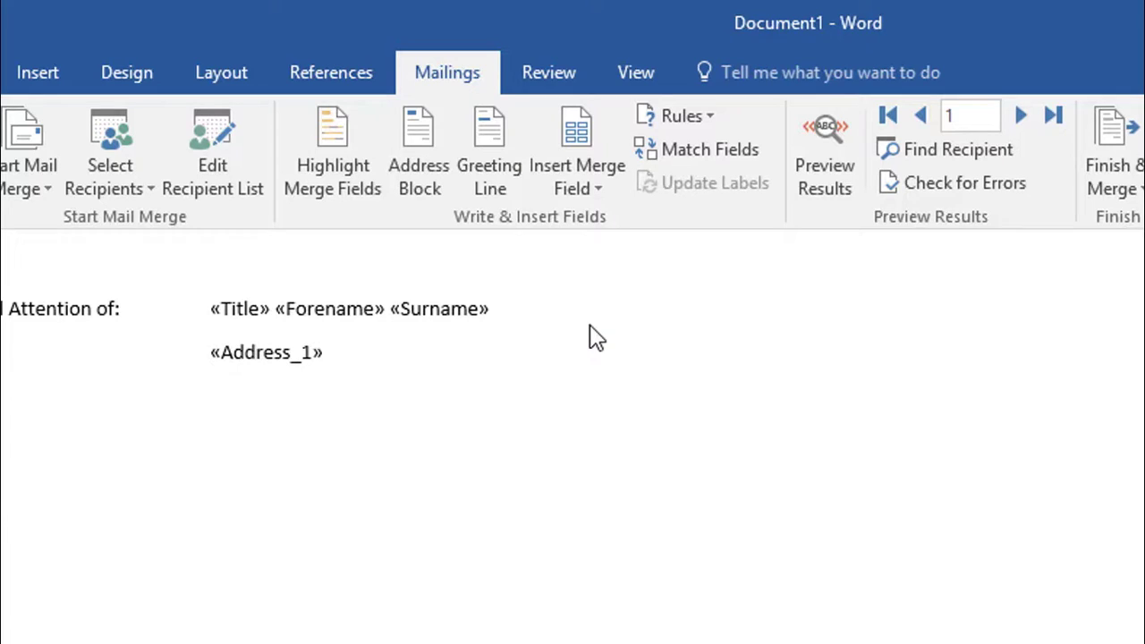
pyautogui.press('Return')
pyautogui.press('Tab')
pyautogui.press('Tab')
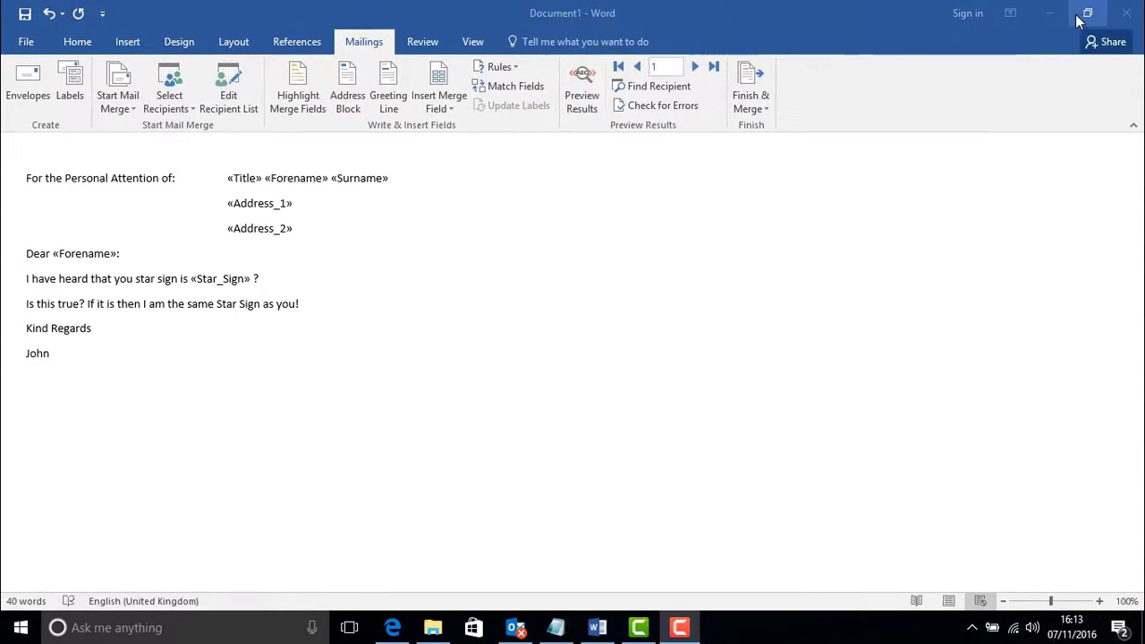
# Shrink Word beside the Screen Notes window, lengthen the notes to review the process down to step 4, and maximize Word.
pyautogui.click(1086, 15)
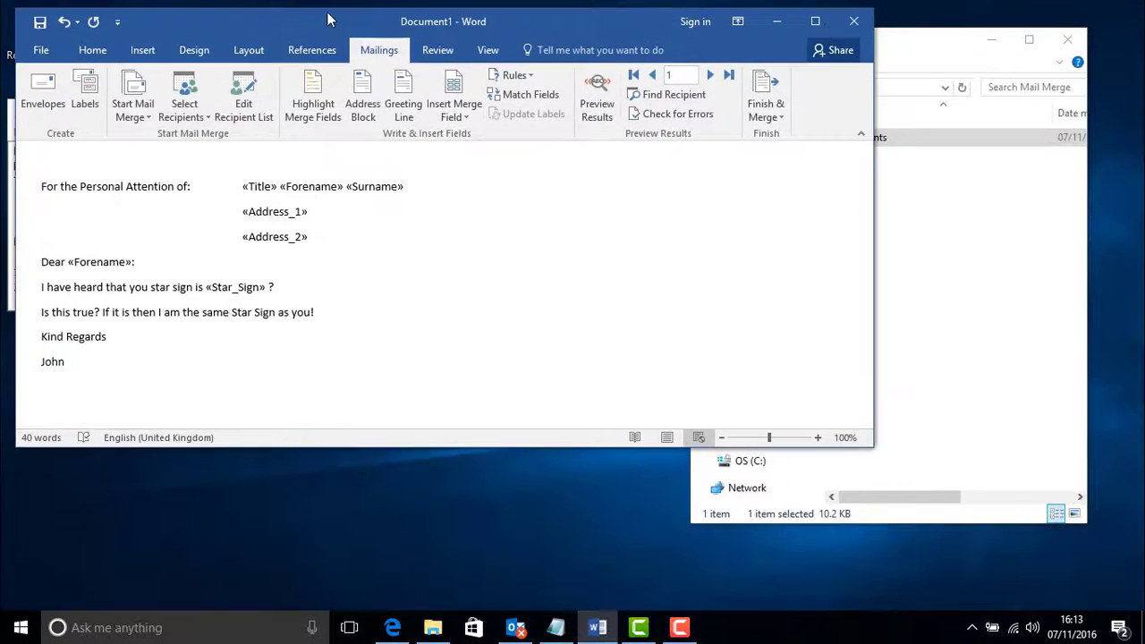
pyautogui.moveTo(354, 15); pyautogui.dragTo(420, 40)
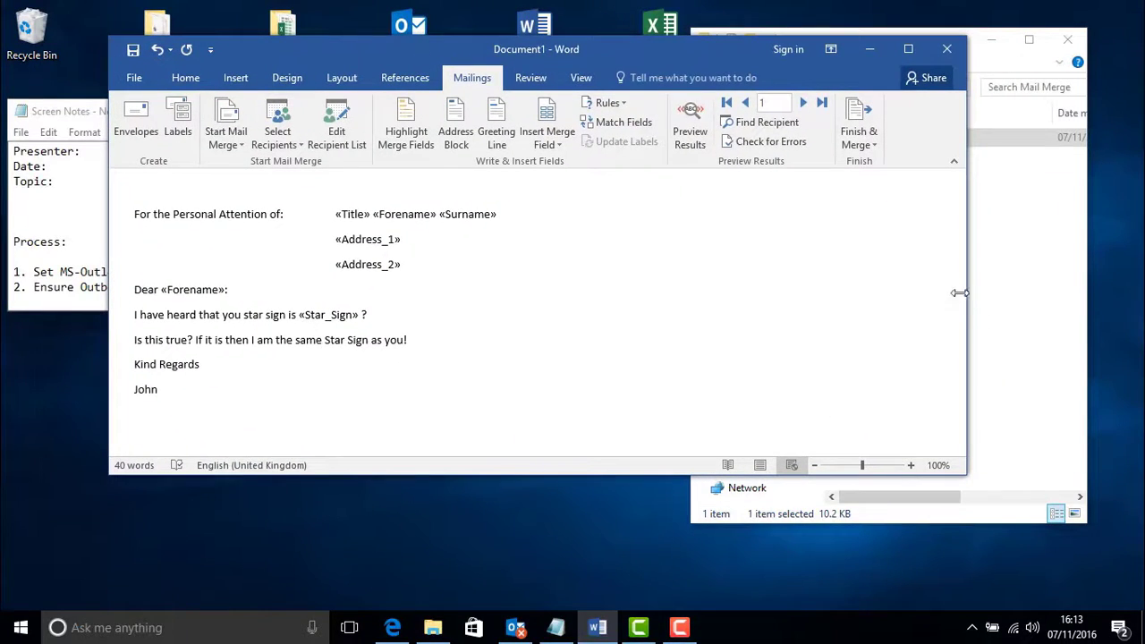
pyautogui.moveTo(966, 292); pyautogui.dragTo(624, 263)
pyautogui.moveTo(280, 44); pyautogui.dragTo(645, 110)
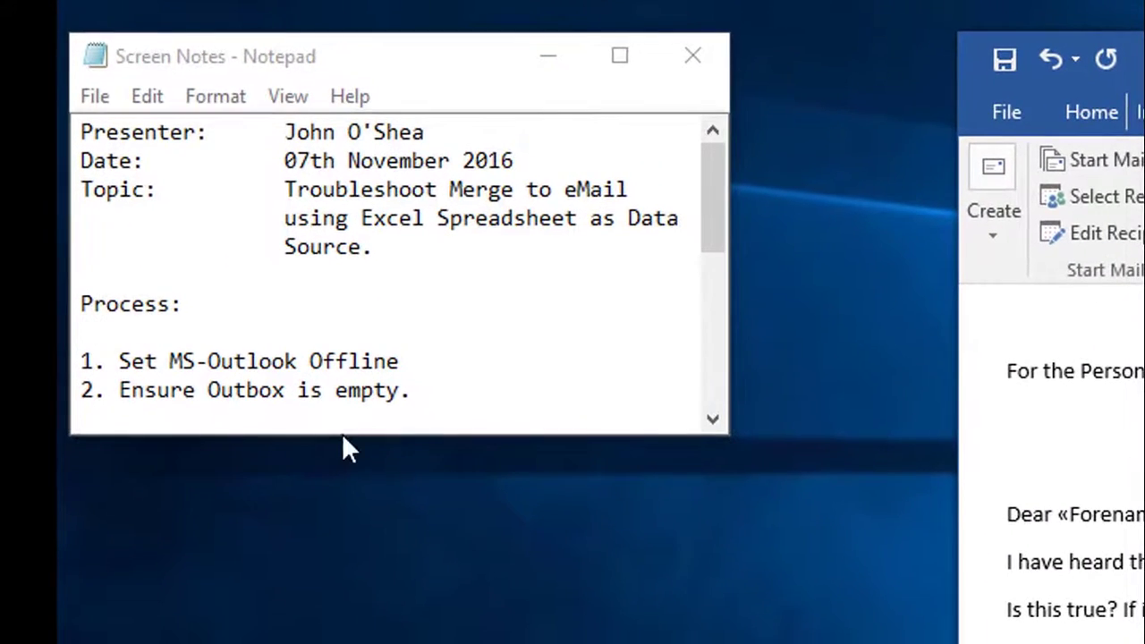
pyautogui.moveTo(343, 437); pyautogui.dragTo(342, 480)
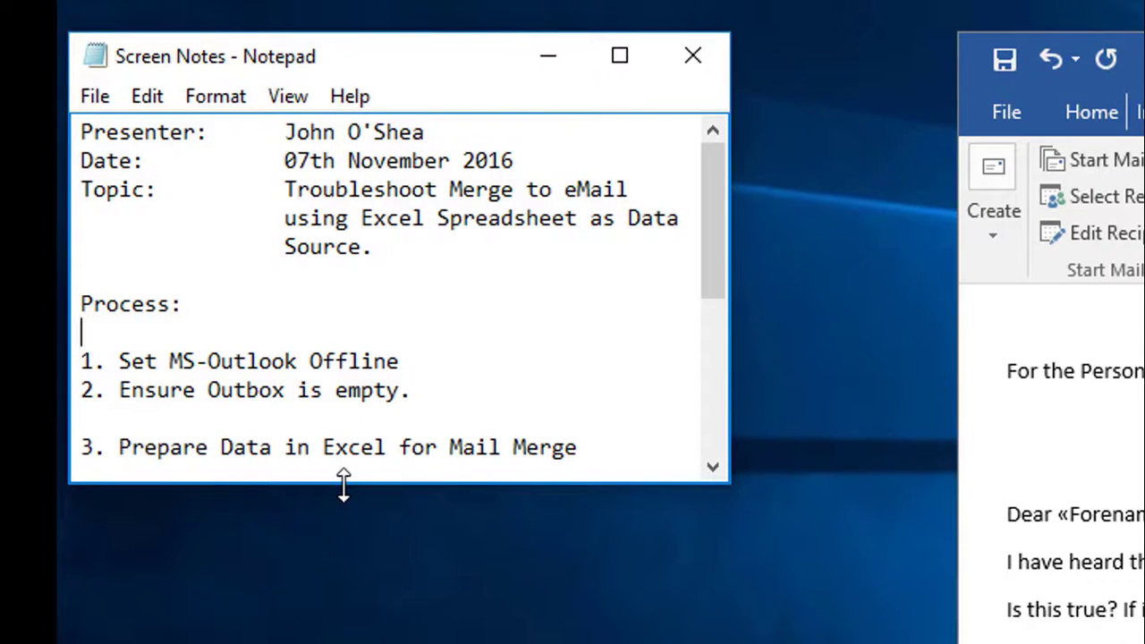
pyautogui.moveTo(343, 485); pyautogui.dragTo(341, 538)
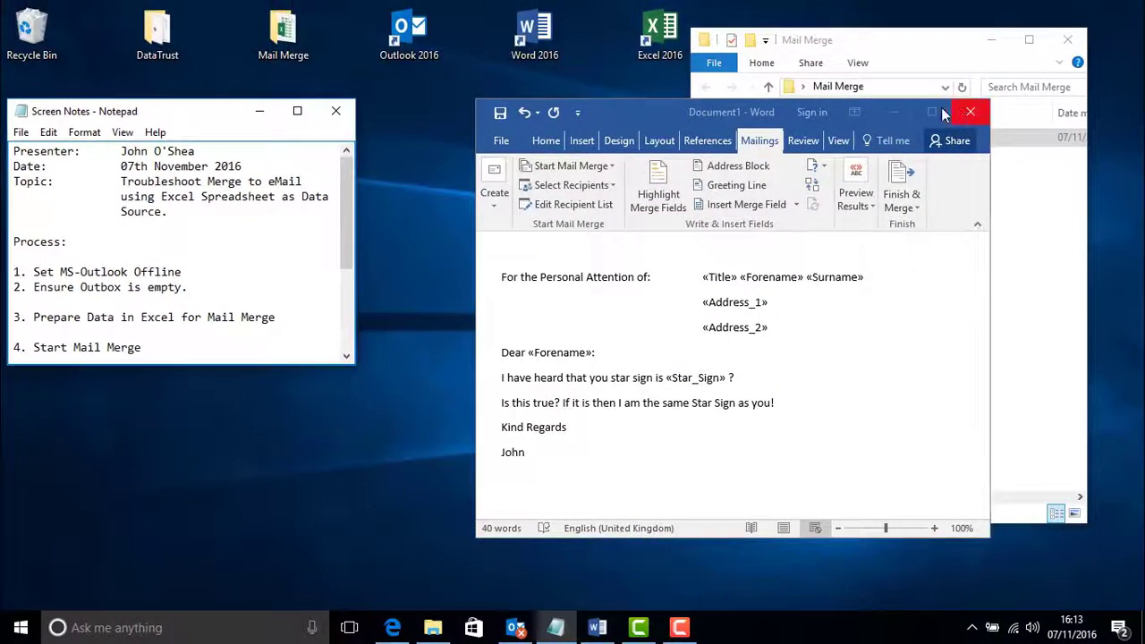
pyautogui.click(1092, 103)
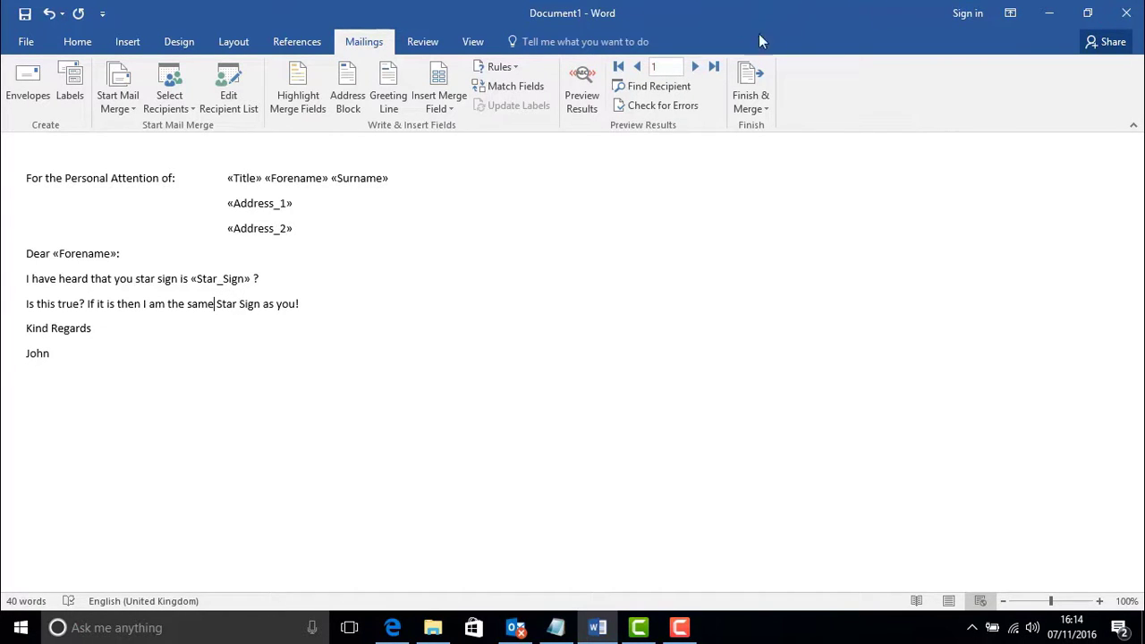
# Save the merge document as "Star Sign eMail" in the desktop's Mail Merge folder.
pyautogui.click(26, 41)
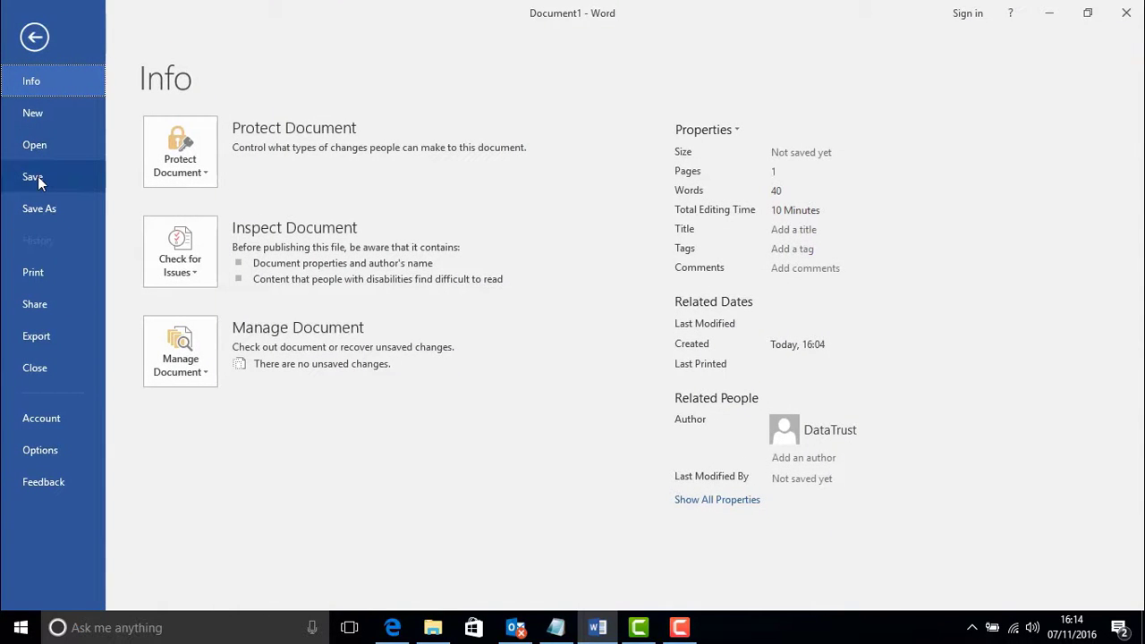
pyautogui.click(38, 181)
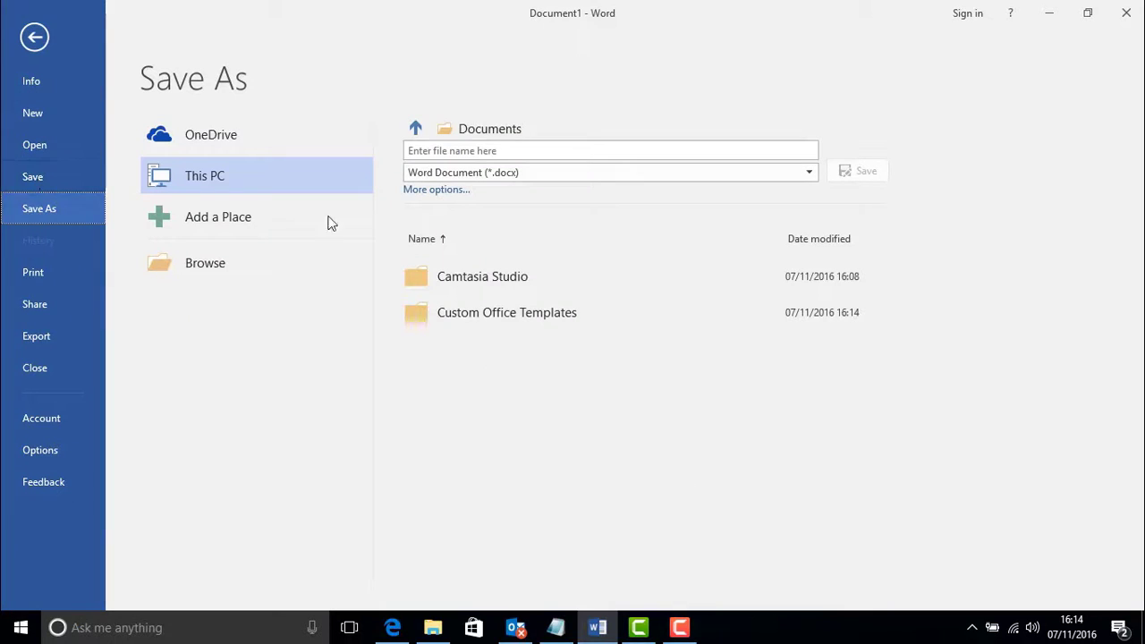
pyautogui.click(198, 266)
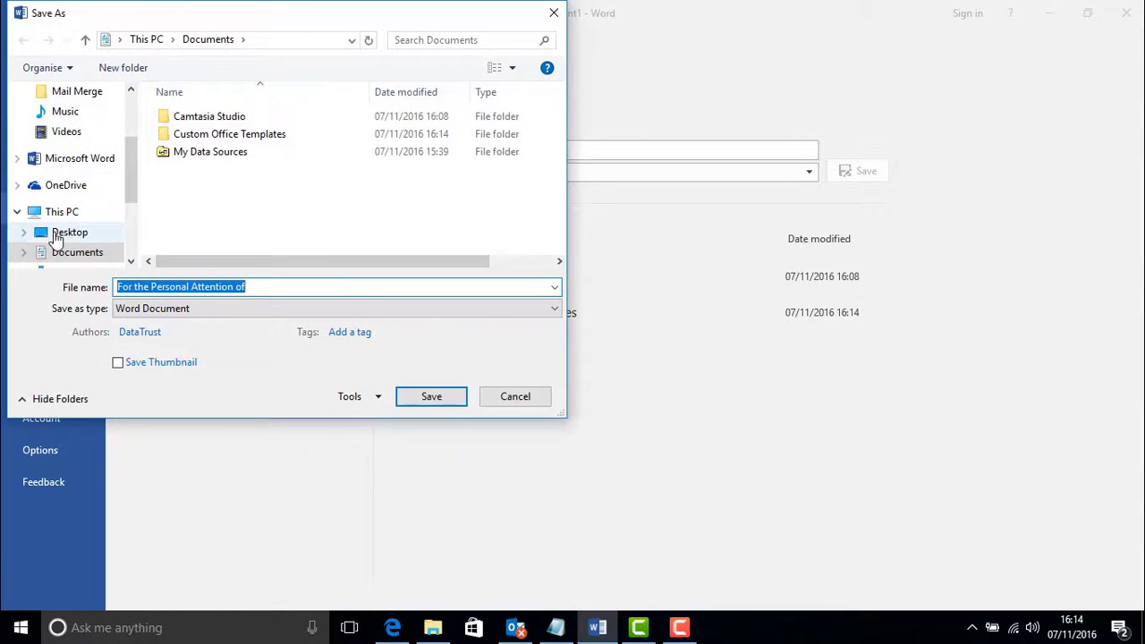
pyautogui.click(55, 234)
pyautogui.doubleClick(209, 137)
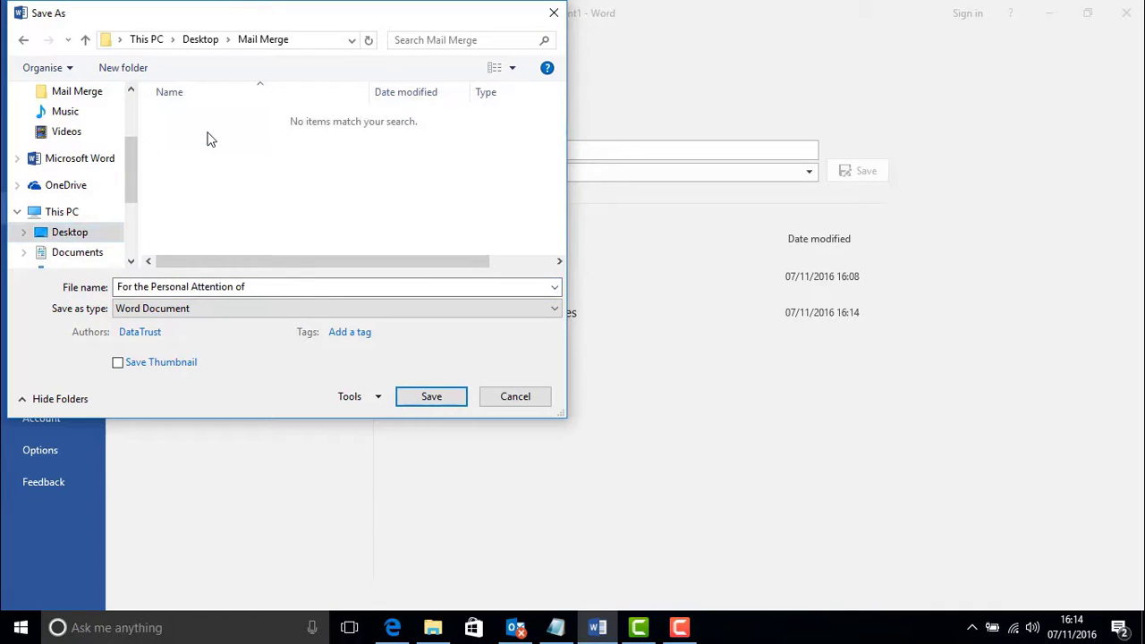
pyautogui.click(256, 291)
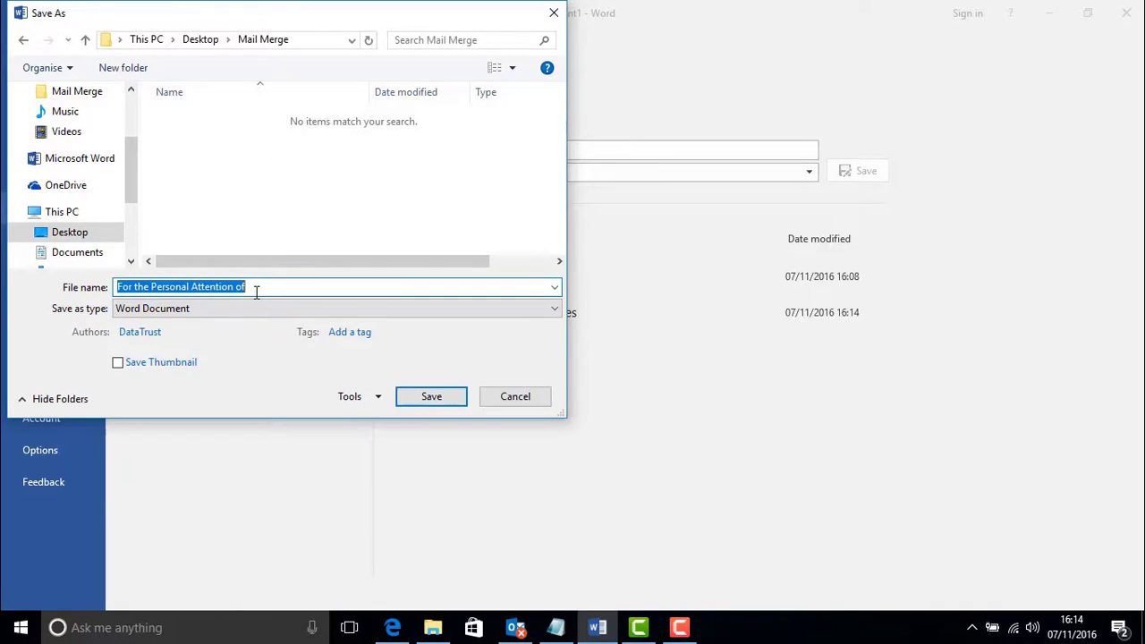
pyautogui.write('Sta')
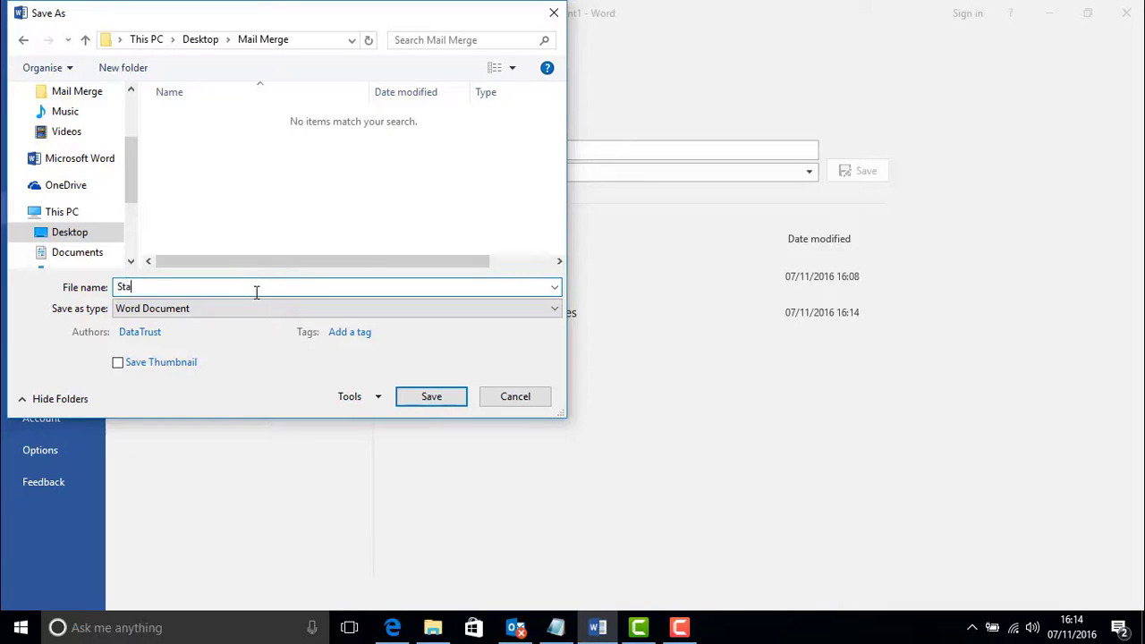
pyautogui.write('r Sign eMail')
pyautogui.click(409, 400)
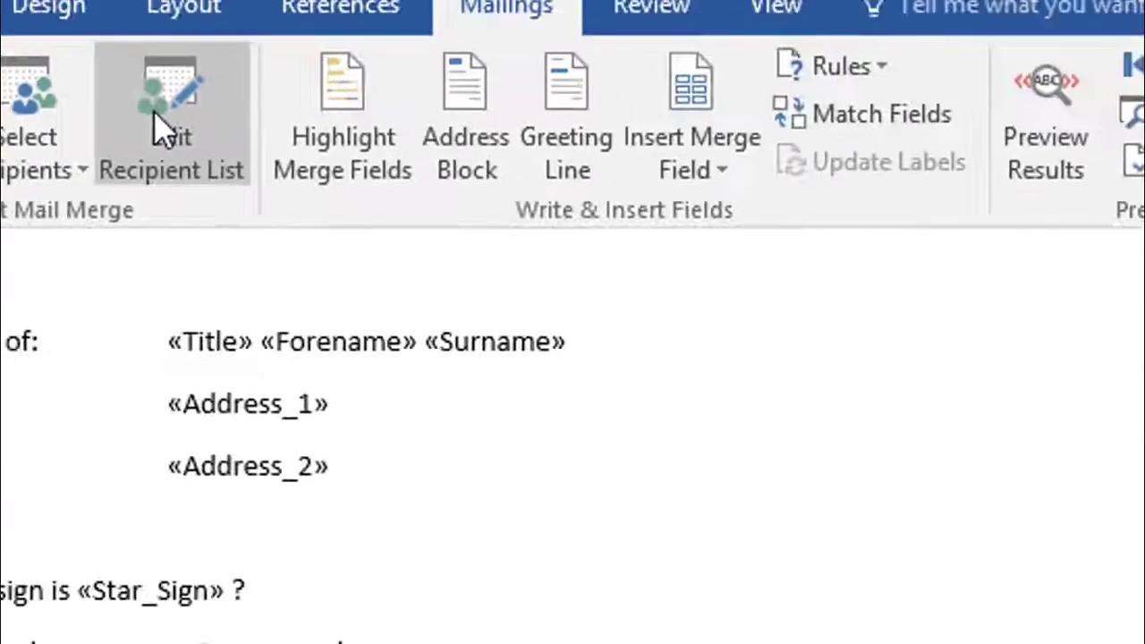
# Open the mail merge recipient list and examine the client records from Clients.xlsx and their columns.
pyautogui.click(420, 340)
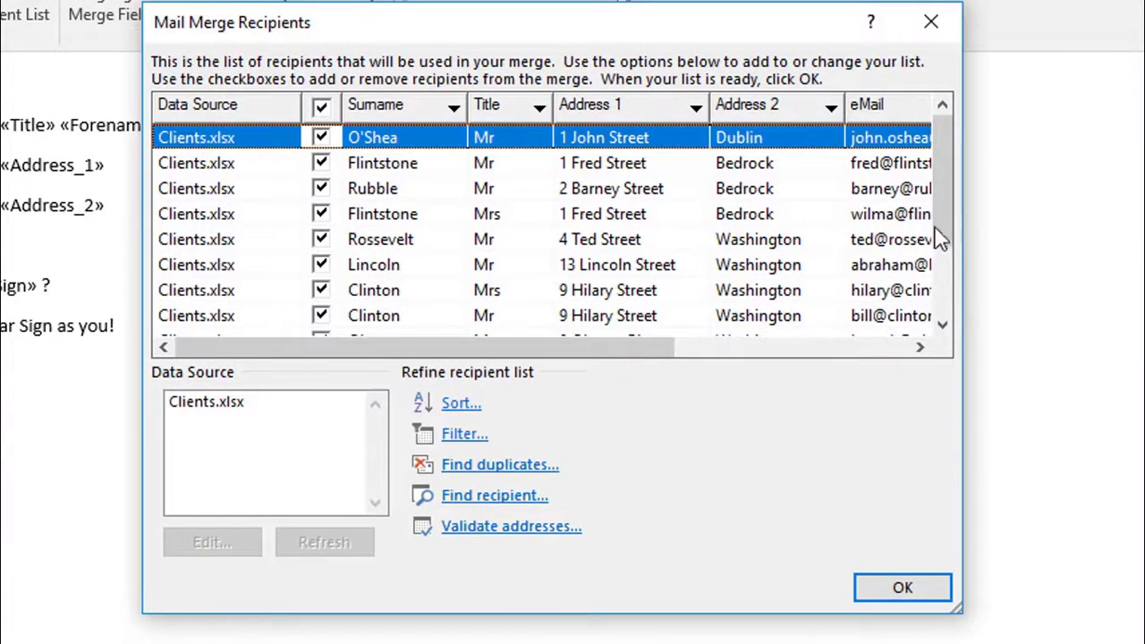
pyautogui.moveTo(941, 239)
pyautogui.mouseDown()
pyautogui.moveTo(938, 322)
pyautogui.moveTo(930, 222)
pyautogui.mouseUp()
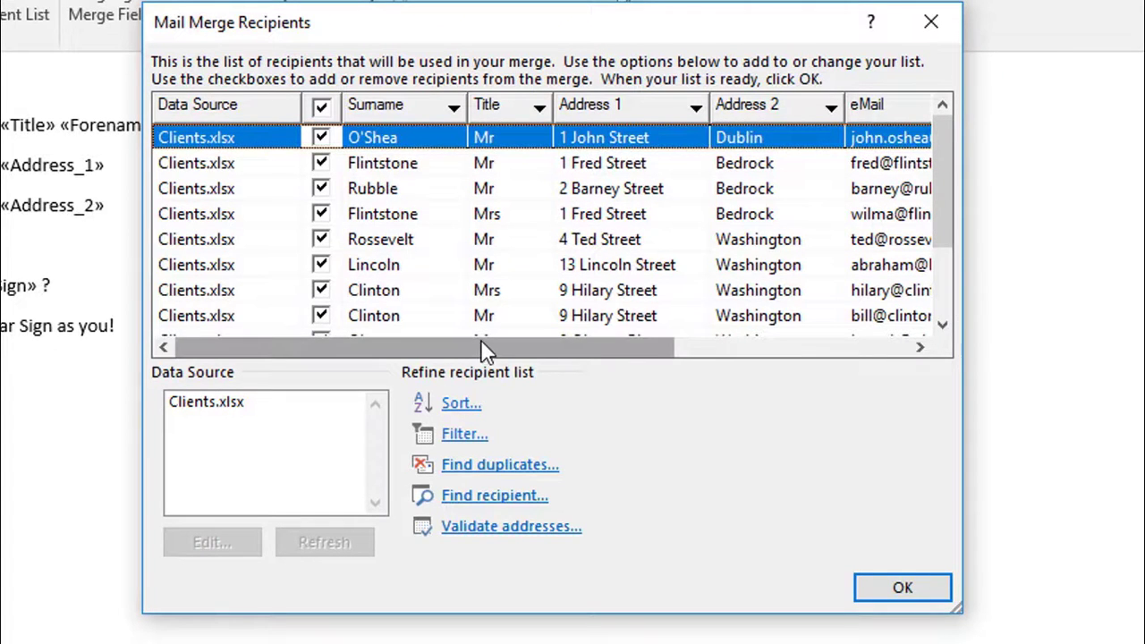
pyautogui.moveTo(481, 341); pyautogui.dragTo(422, 380)
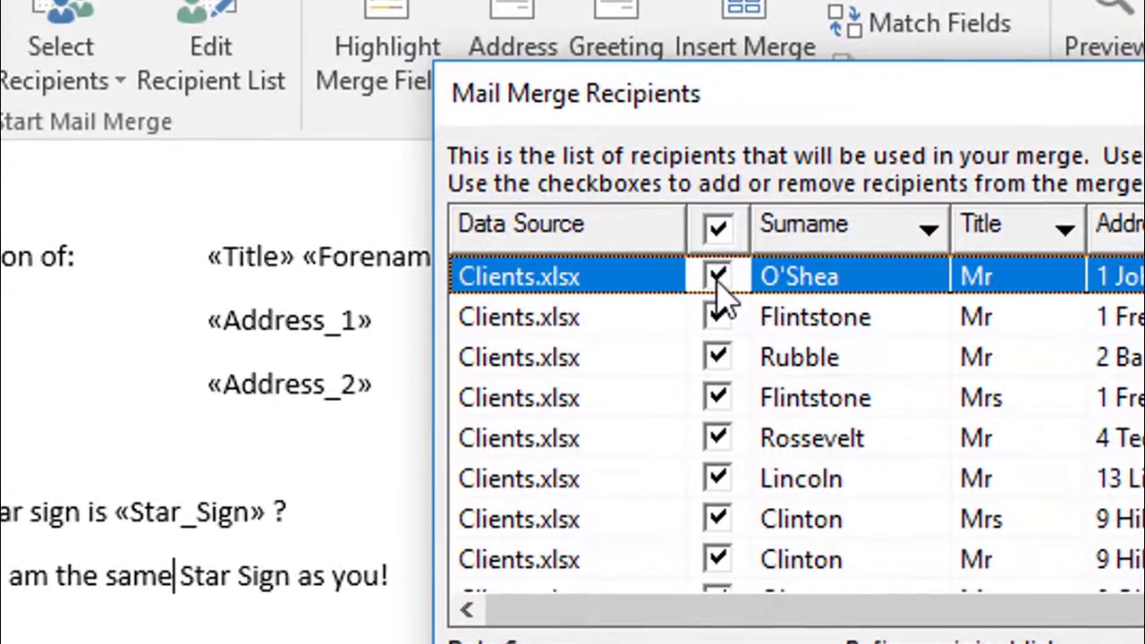
# Try excluding and re-including the first two recipients and the whole list, and accept the list with every recipient selected.
pyautogui.click(718, 281)
pyautogui.click(719, 317)
pyautogui.click(718, 277)
pyautogui.click(718, 317)
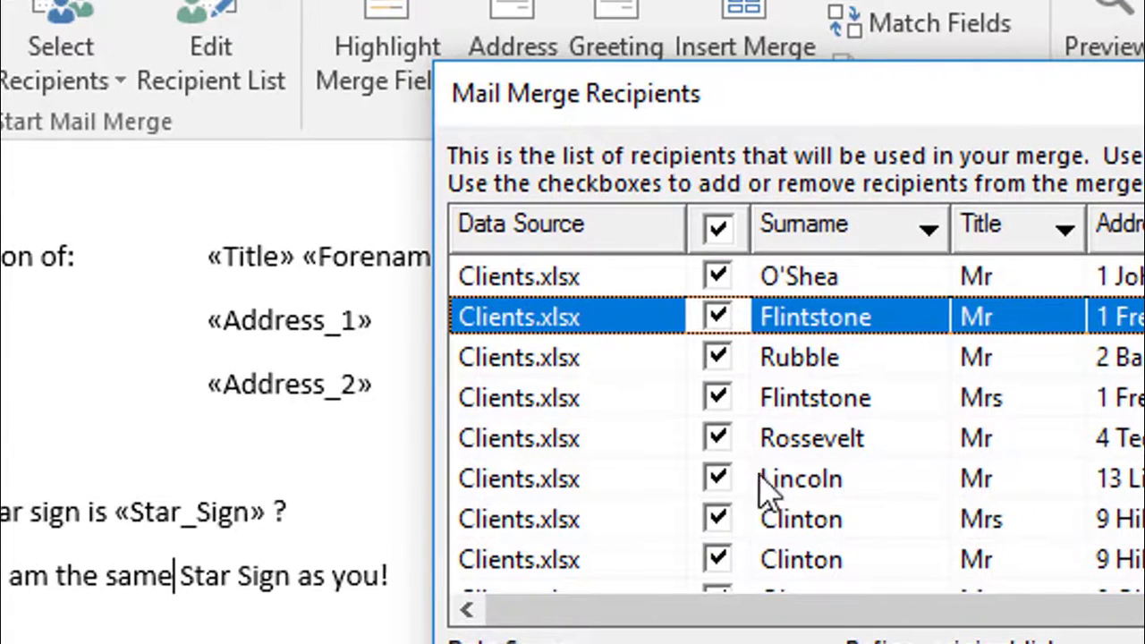
pyautogui.click(718, 229)
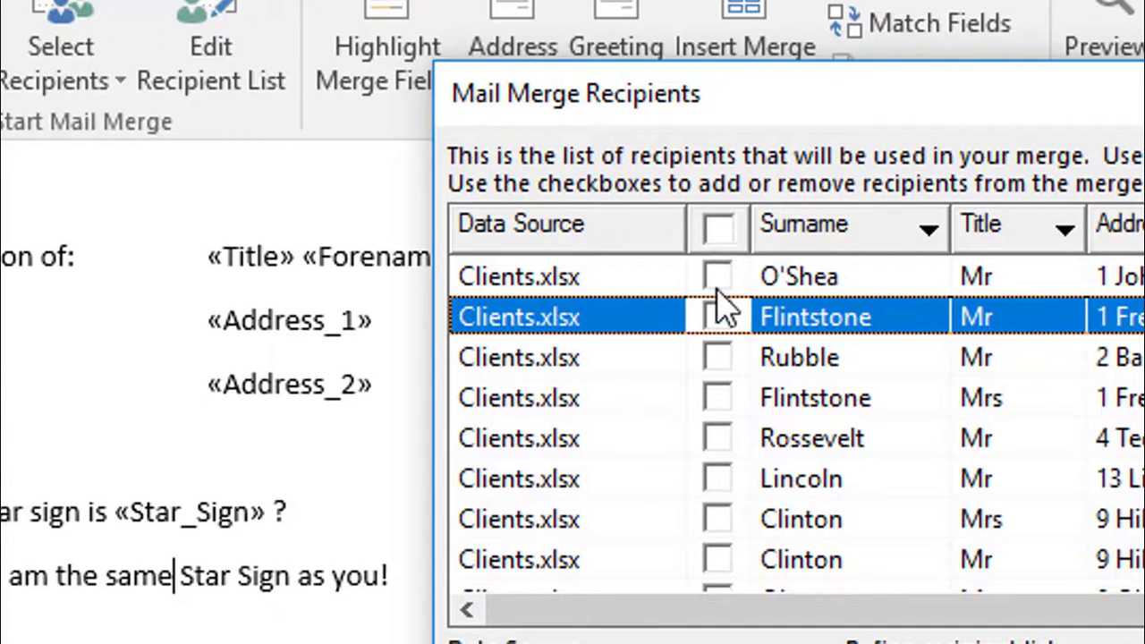
pyautogui.click(719, 279)
pyautogui.click(718, 229)
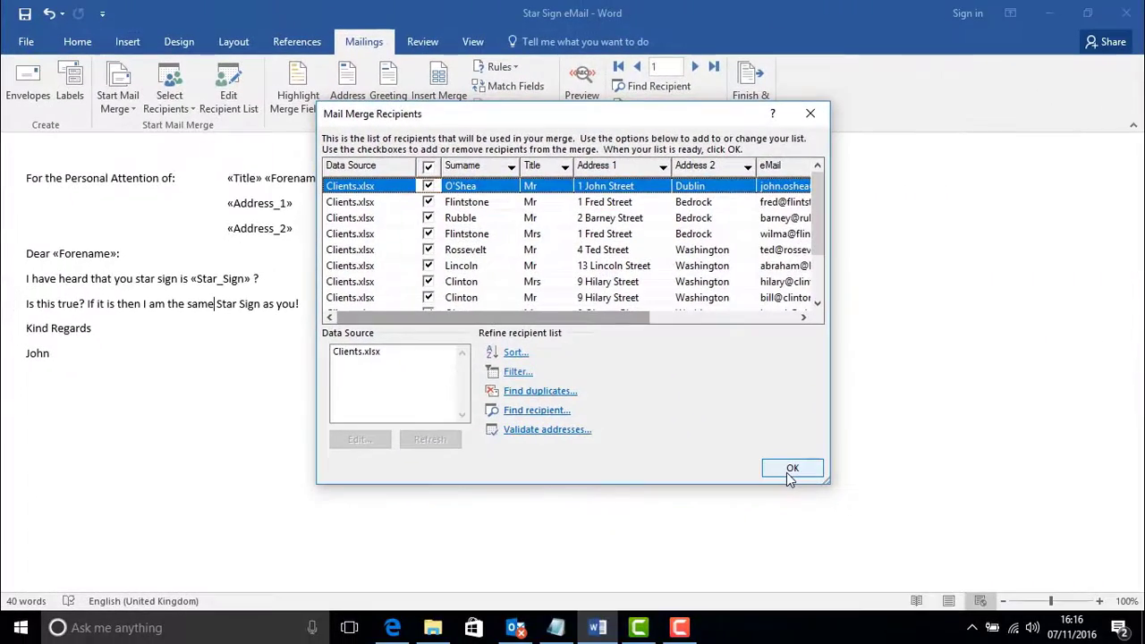
pyautogui.click(791, 474)
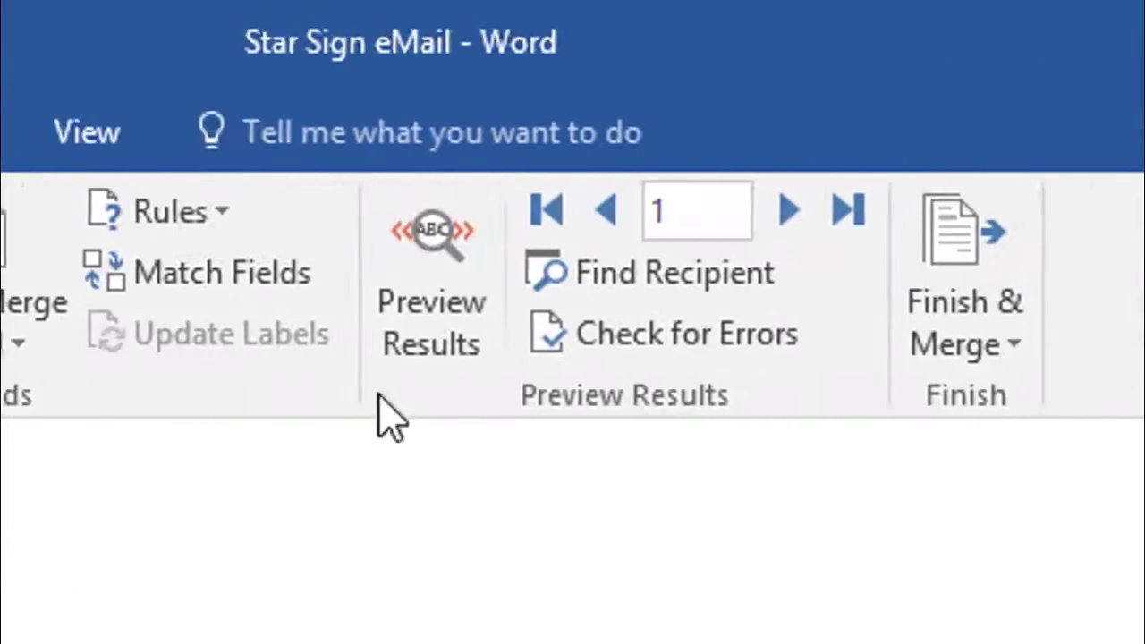
# Preview the merge results and step forward through the personalised e-mails from record 1 to record 12.
pyautogui.click(426, 280)
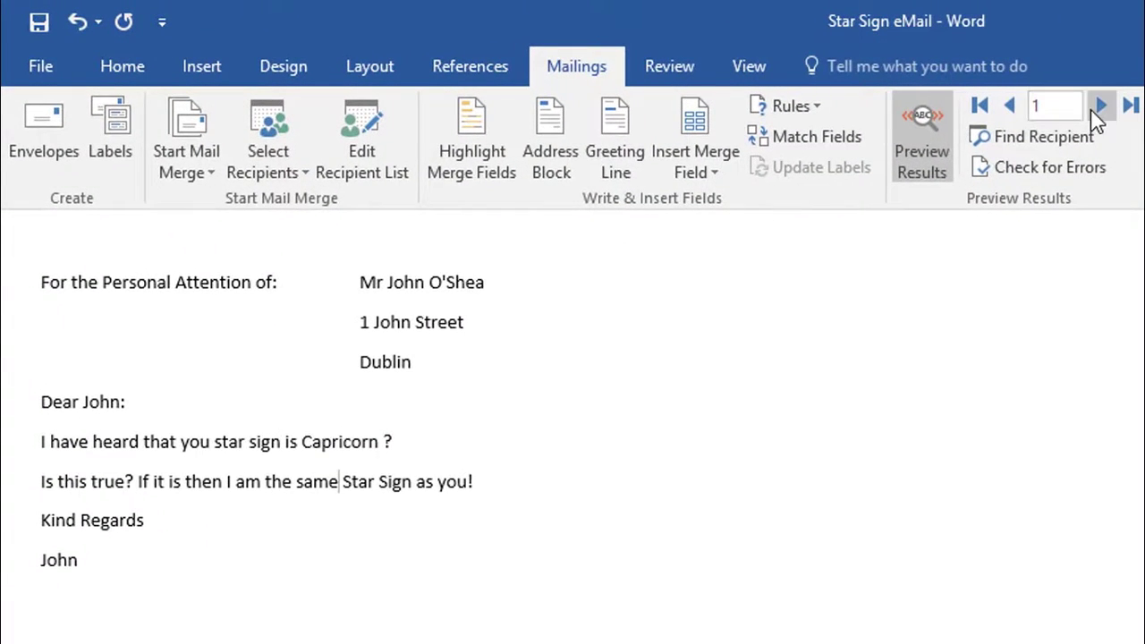
pyautogui.click(1099, 106)
pyautogui.click(1093, 112)
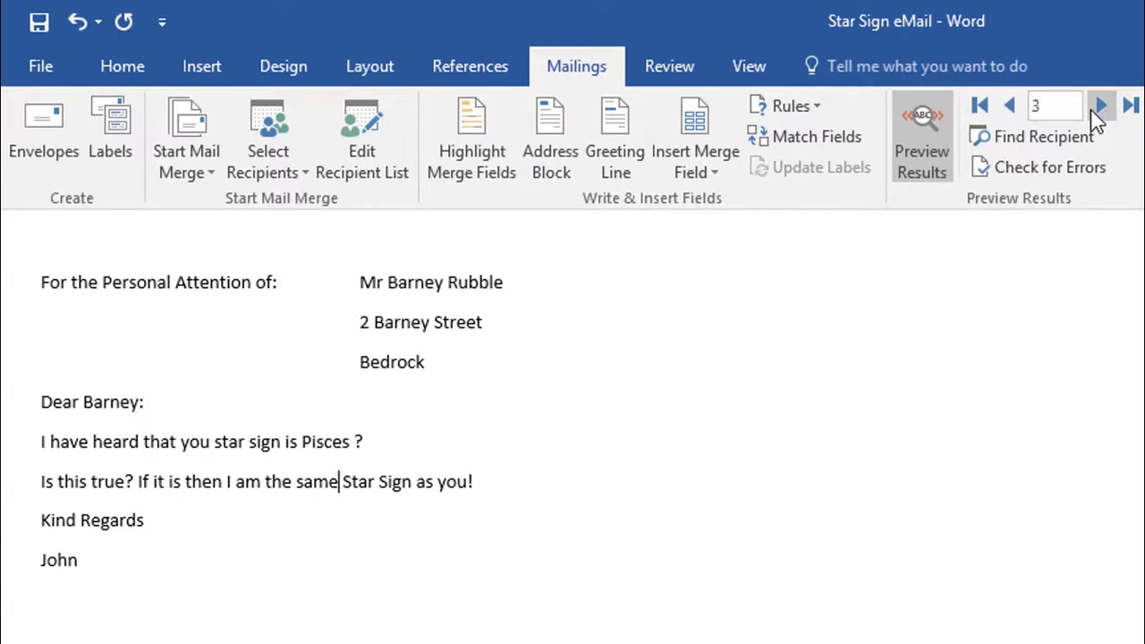
pyautogui.click(1093, 112)
pyautogui.click(1097, 111)
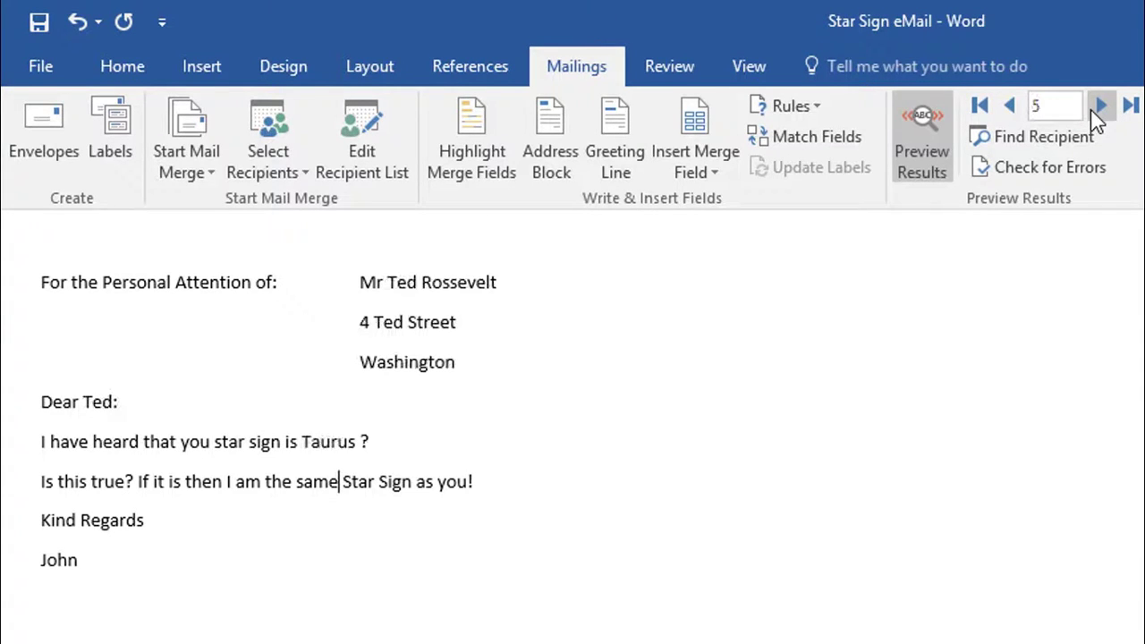
pyautogui.click(1097, 112)
pyautogui.click(1095, 112)
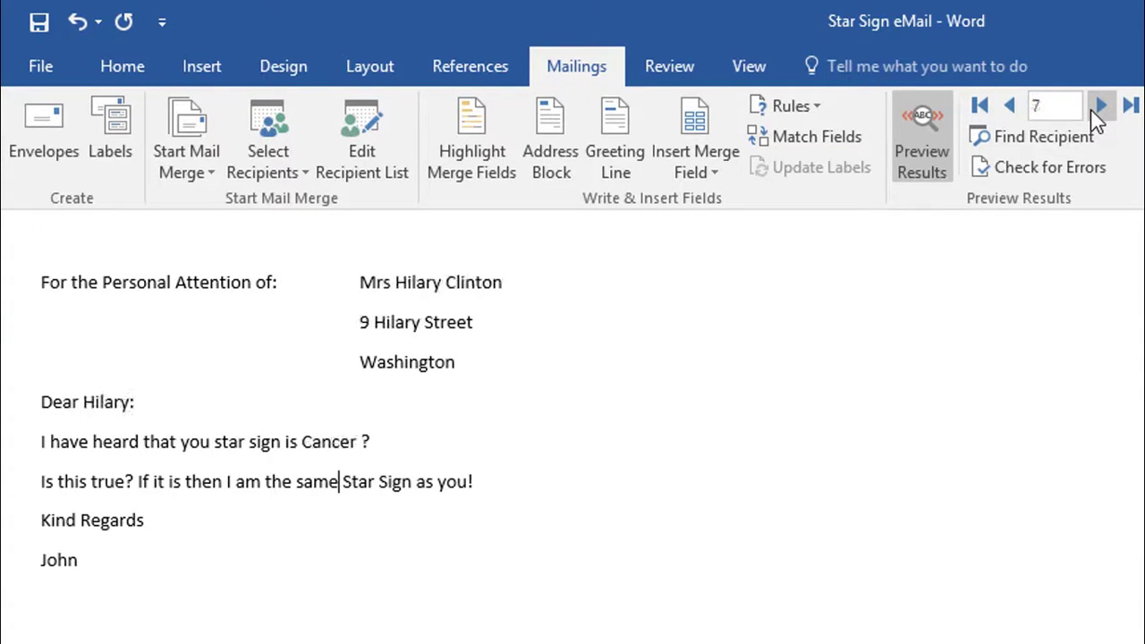
pyautogui.click(1095, 112)
pyautogui.click(1095, 112)
pyautogui.click(1097, 112)
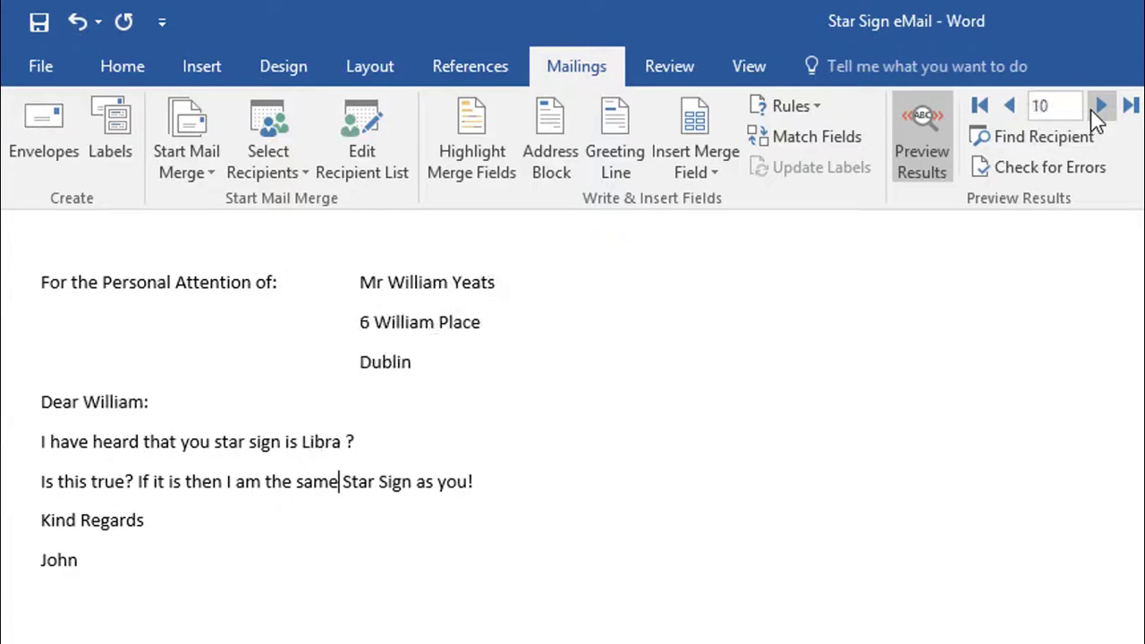
pyautogui.click(1097, 112)
pyautogui.click(1097, 112)
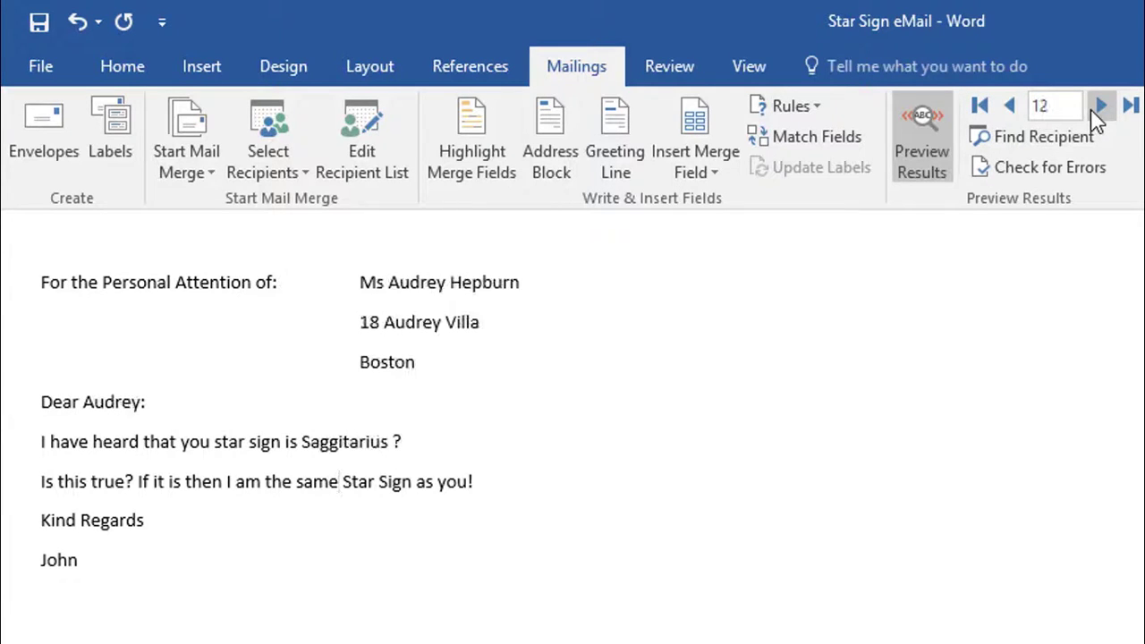
# Step back through the previewed e-mails from record 12 to record 5.
pyautogui.click(1006, 109)
pyautogui.click(1007, 109)
pyautogui.click(1006, 109)
pyautogui.click(1006, 109)
pyautogui.click(1007, 105)
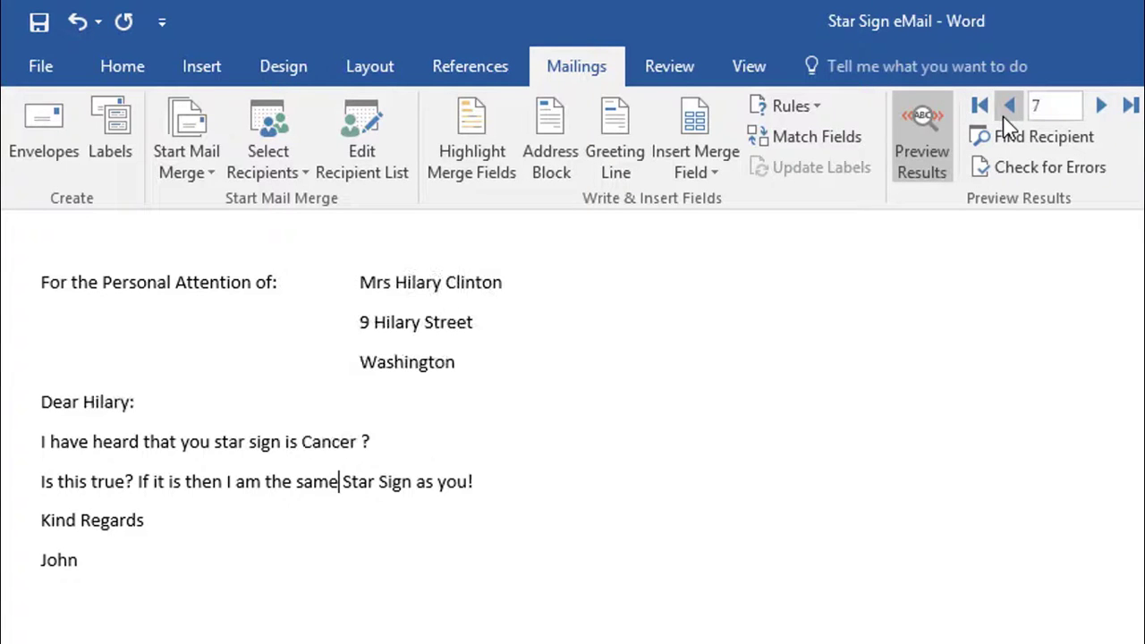
pyautogui.click(1008, 105)
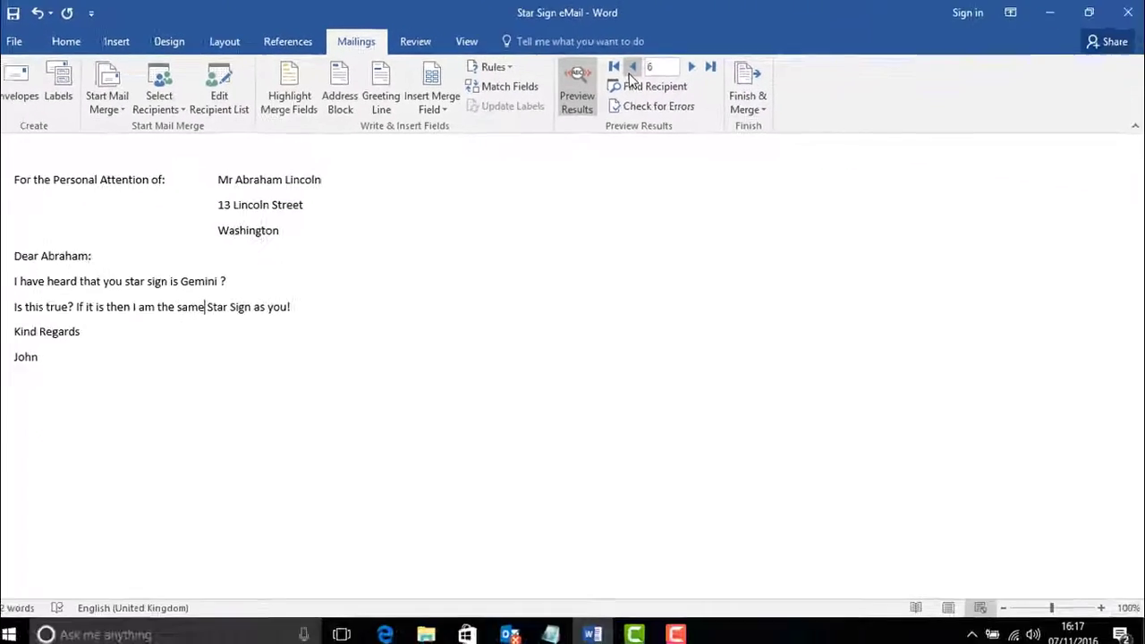
# Finish the merge by sending e-mail messages to the eMail field in HTML format, with subject "Your Star Sign?", for all records.
pyautogui.click(796, 88)
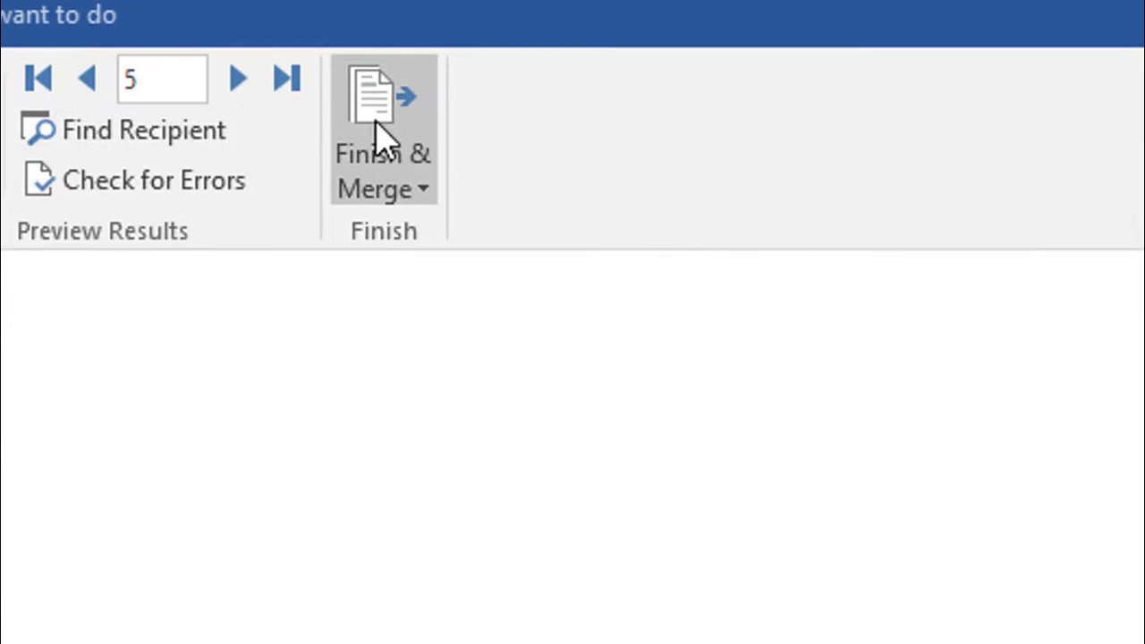
pyautogui.click(421, 204)
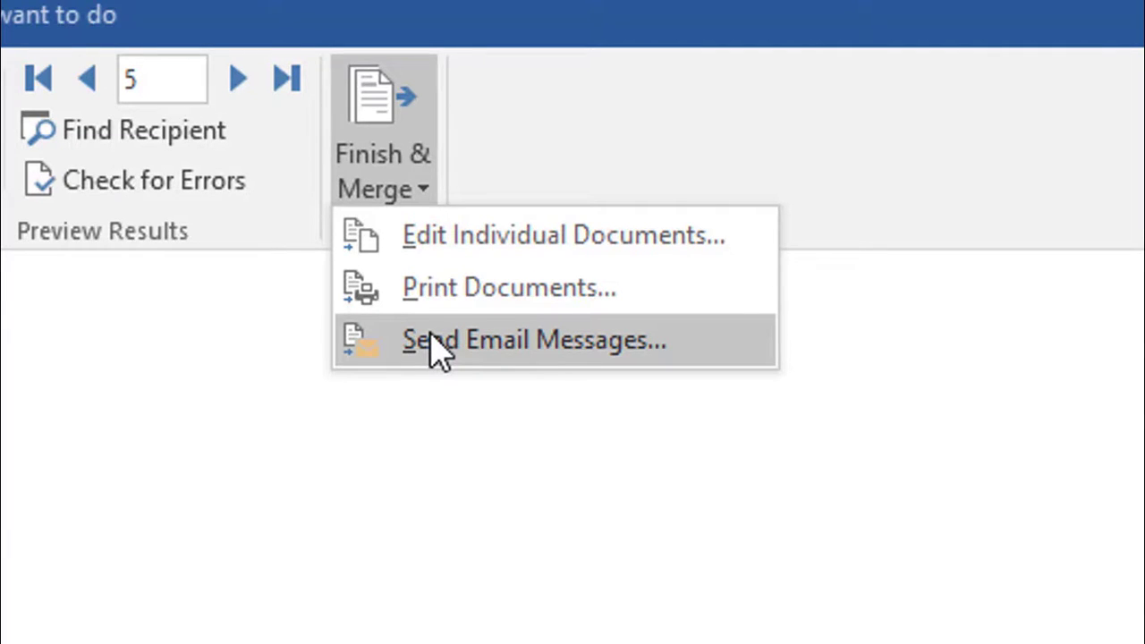
pyautogui.click(438, 349)
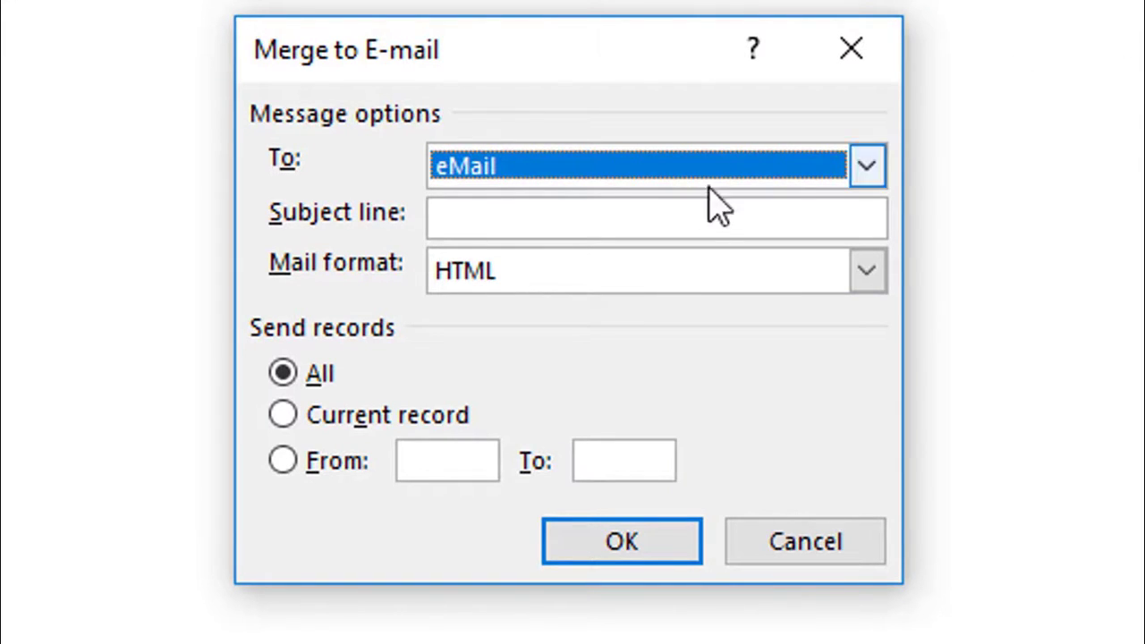
pyautogui.click(689, 216)
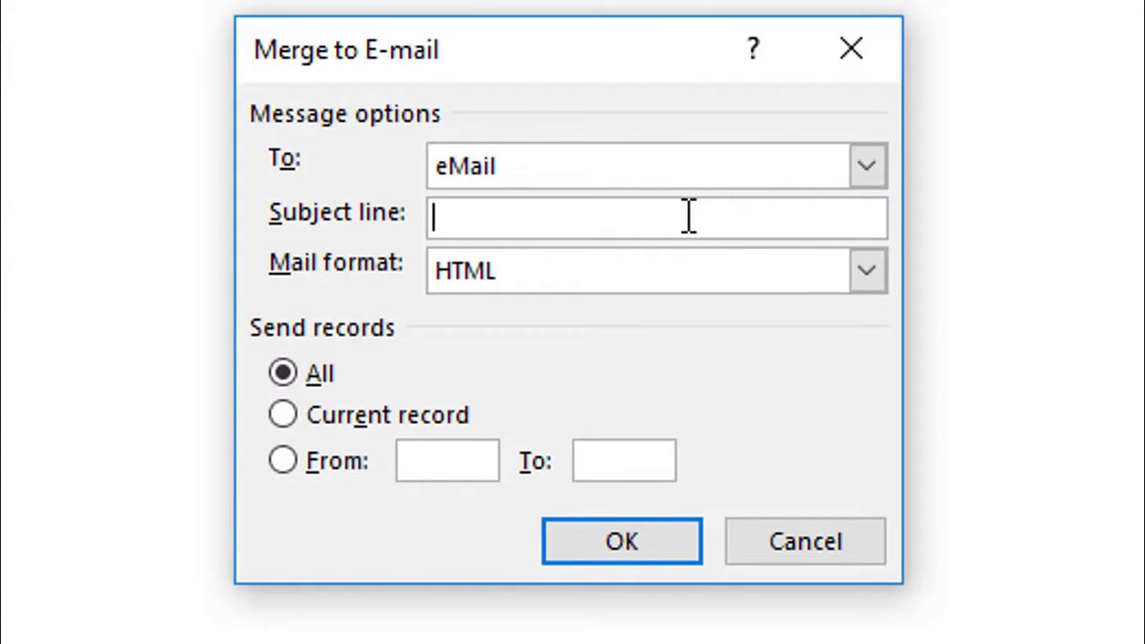
pyautogui.write('Your Star')
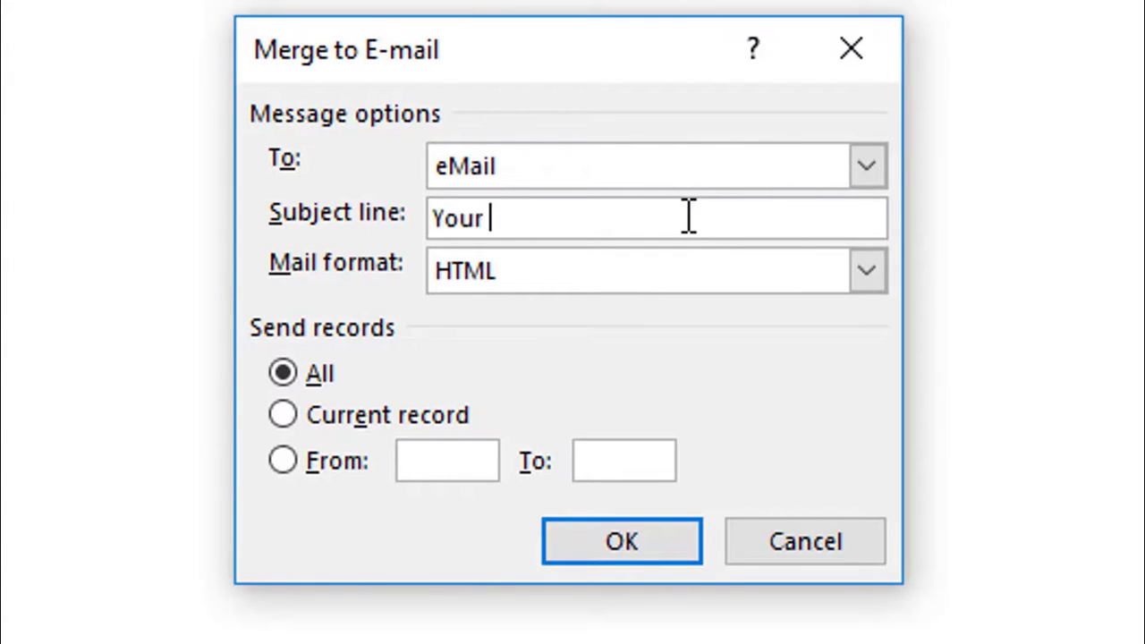
pyautogui.write(' Sign?')
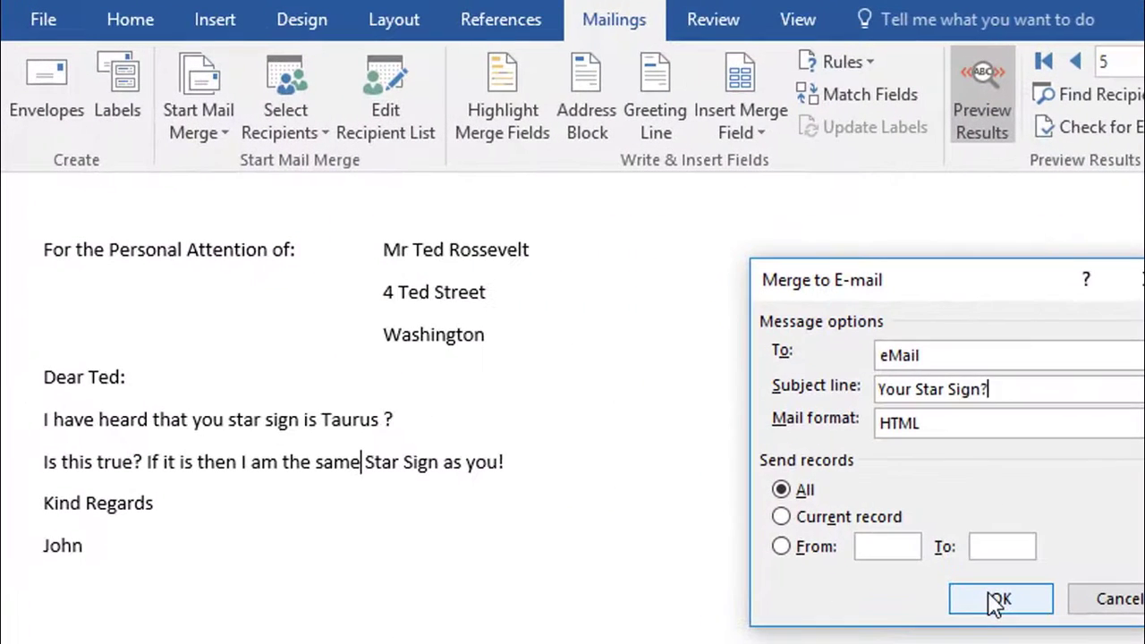
pyautogui.click(657, 438)
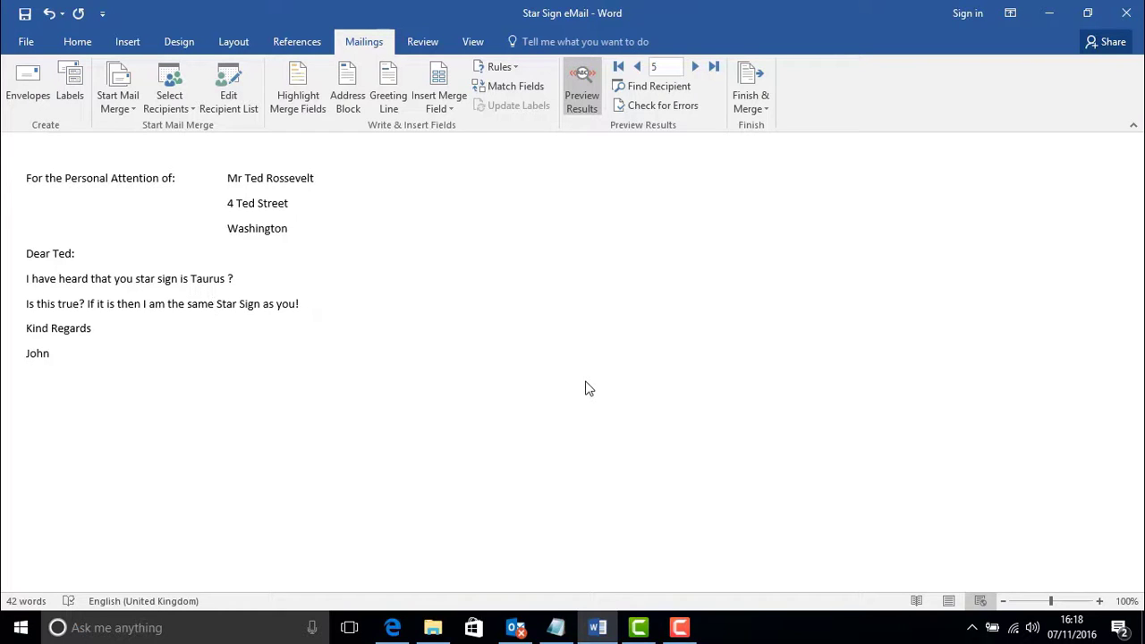
# Switch to Outlook and examine the queued merge e-mails in the Outbox, opening and closing the first message to check its content.
pyautogui.click(515, 627)
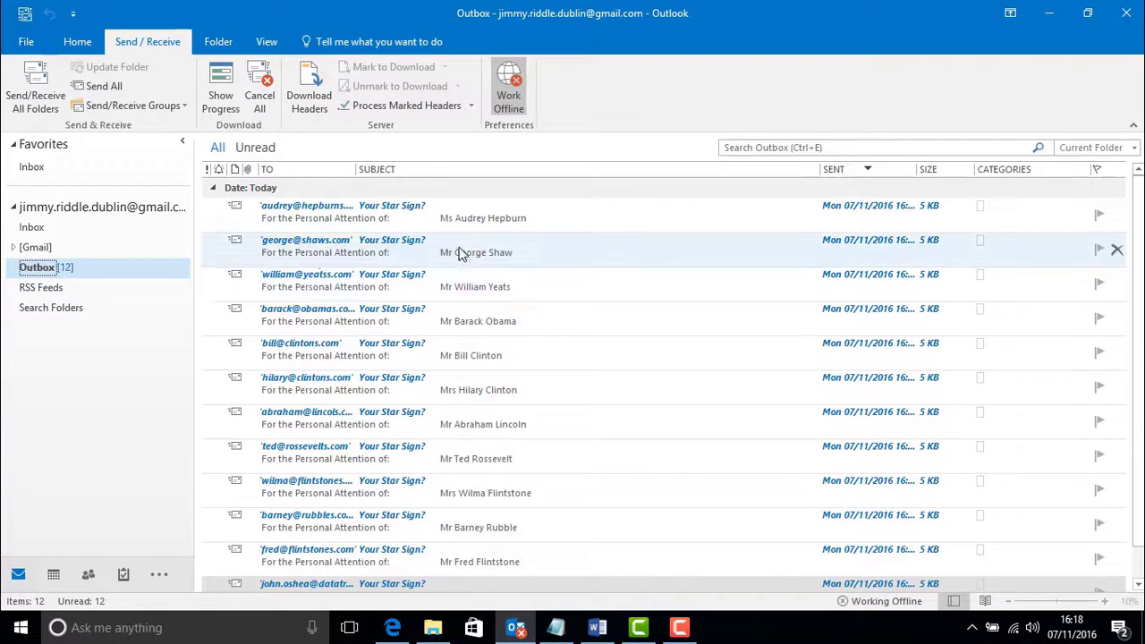
pyautogui.moveTo(1140, 371)
pyautogui.mouseDown()
pyautogui.moveTo(1141, 410)
pyautogui.moveTo(1141, 350)
pyautogui.mouseUp()
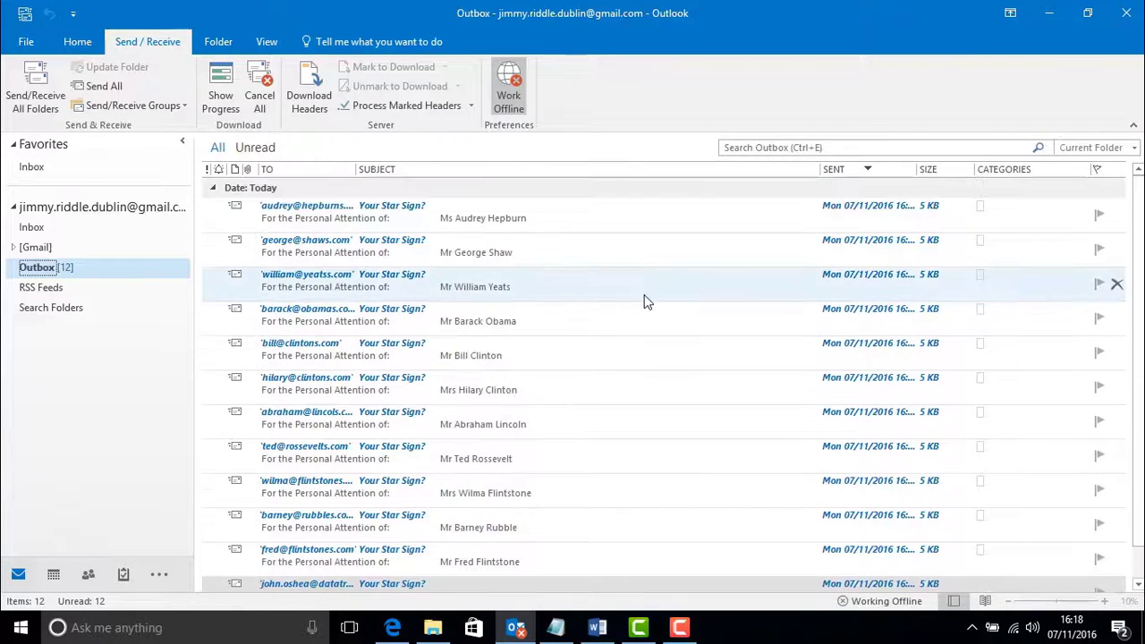
pyautogui.click(459, 227)
pyautogui.doubleClick(458, 227)
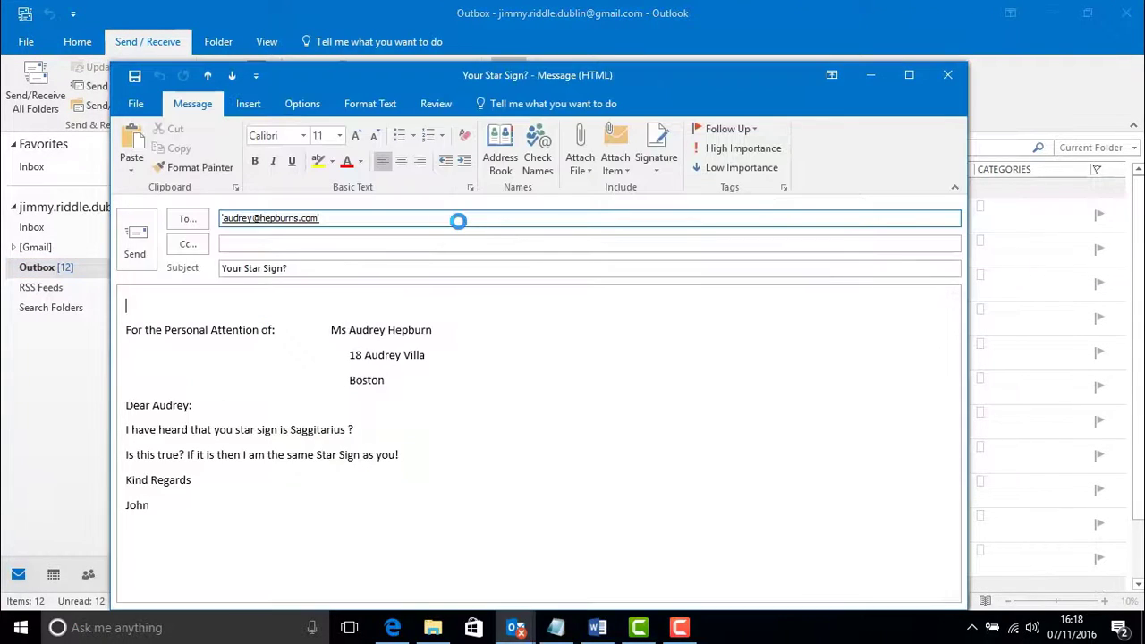
pyautogui.click(948, 75)
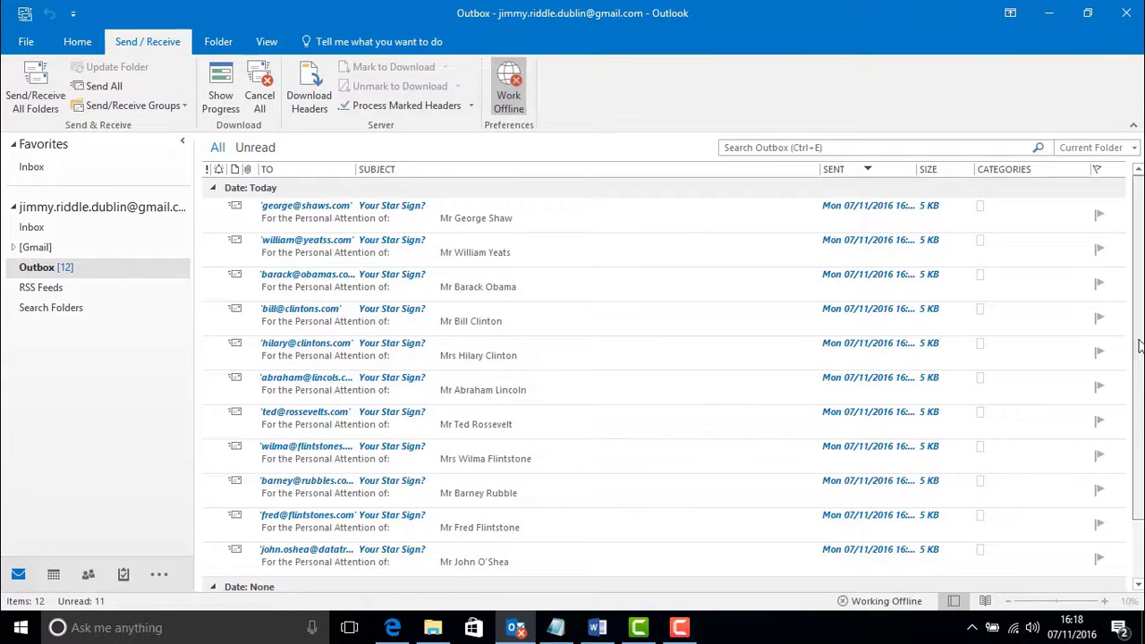
pyautogui.scroll(-1, 1140, 378)
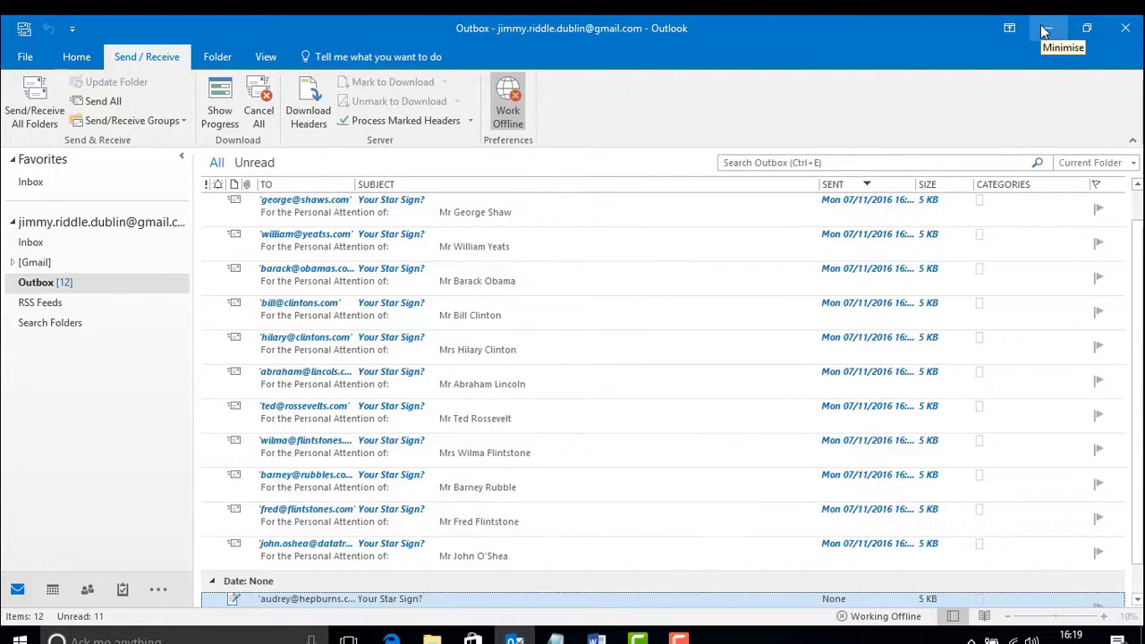
# Return to the Star Sign eMail document in Word, save it and close it.
pyautogui.click(1045, 32)
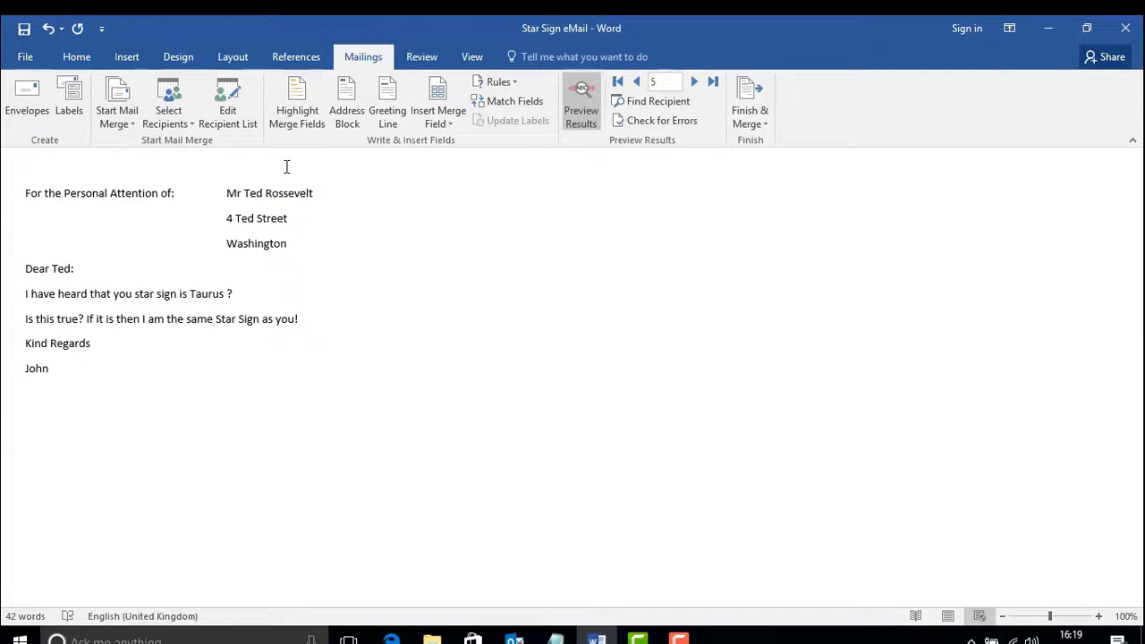
pyautogui.click(21, 57)
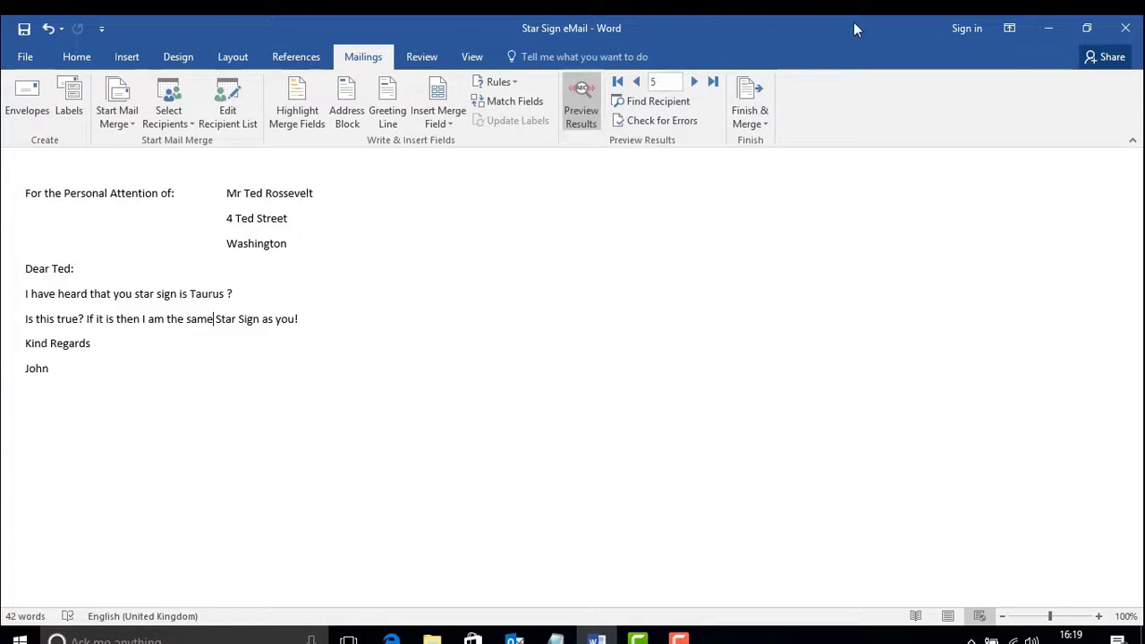
pyautogui.click(1129, 32)
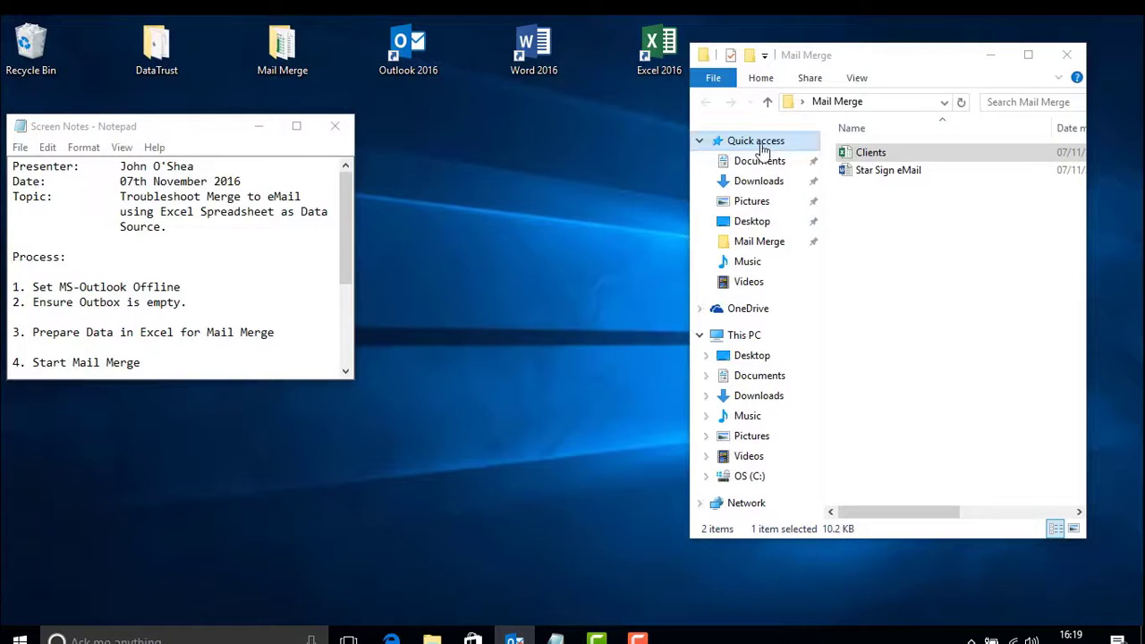
# Reopen Star Sign eMail from the Mail Merge folder, accept running the SQL command on Sheet1$, check the document and close it.
pyautogui.moveTo(851, 59); pyautogui.dragTo(738, 71)
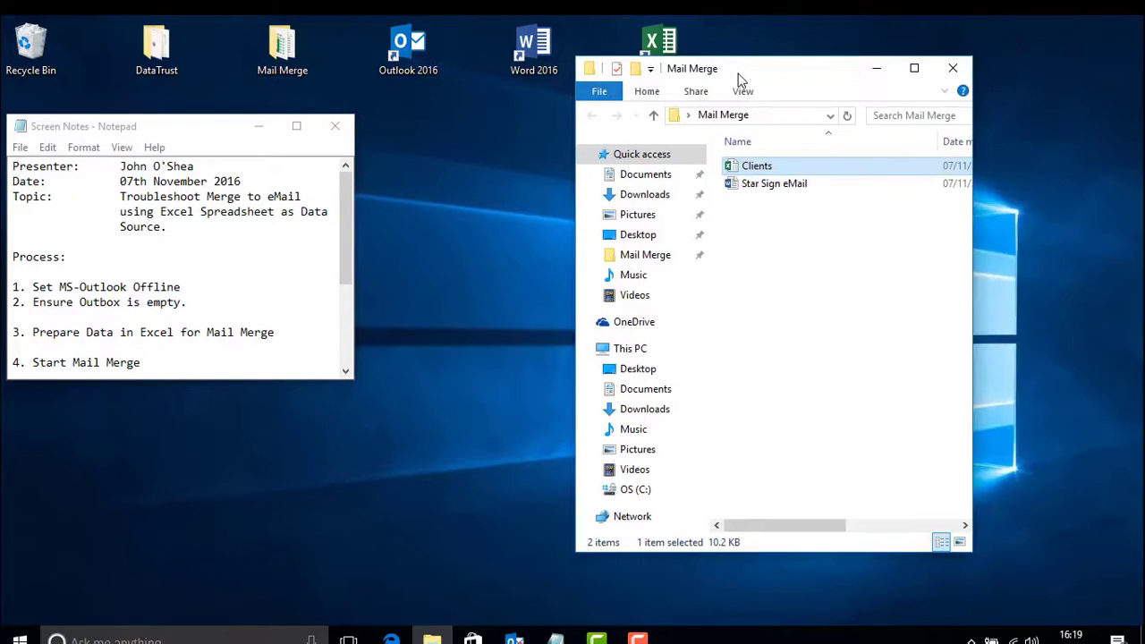
pyautogui.doubleClick(747, 186)
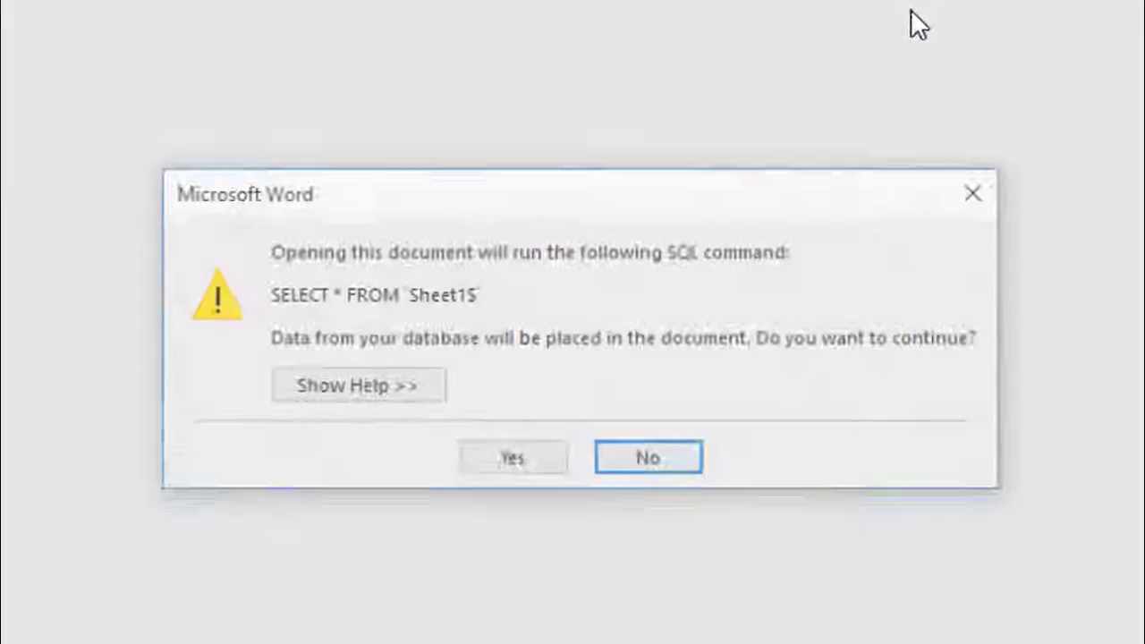
pyautogui.click(553, 471)
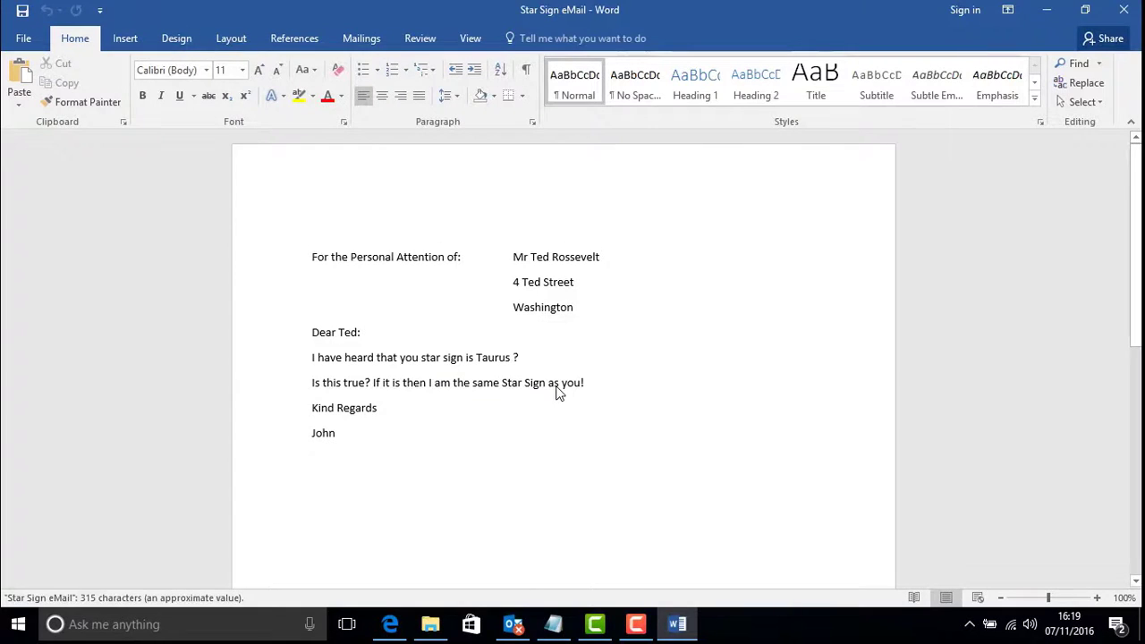
pyautogui.click(1125, 16)
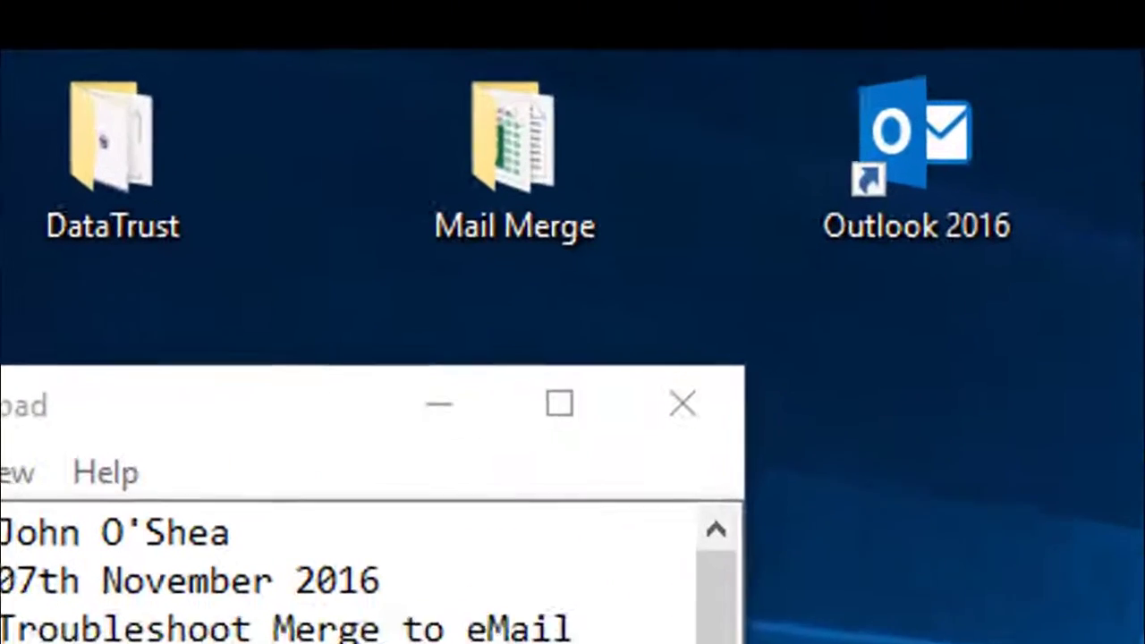
# Rename the Mail Merge folder on the desktop to Mail Merges.
pyautogui.click(558, 250)
pyautogui.click(637, 253)
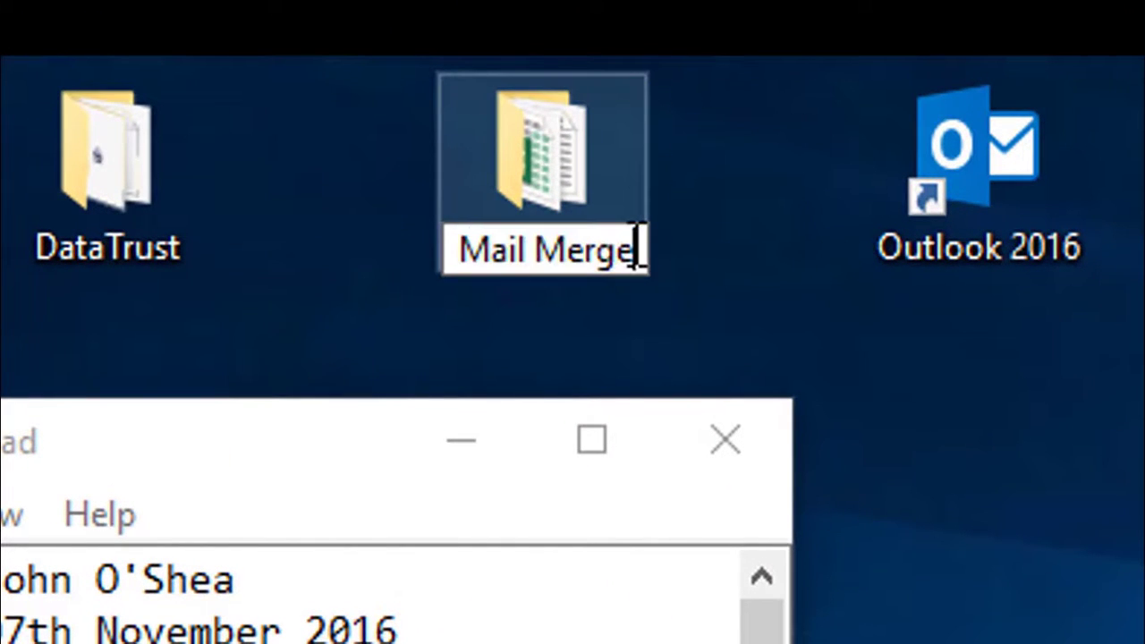
pyautogui.write('s')
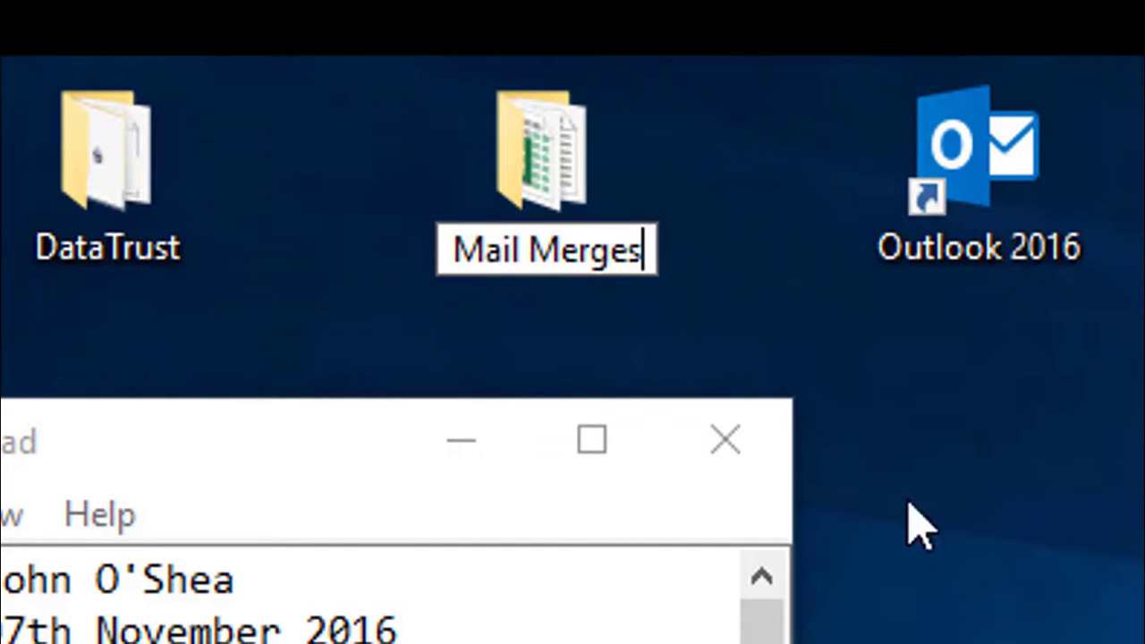
pyautogui.click(1063, 240)
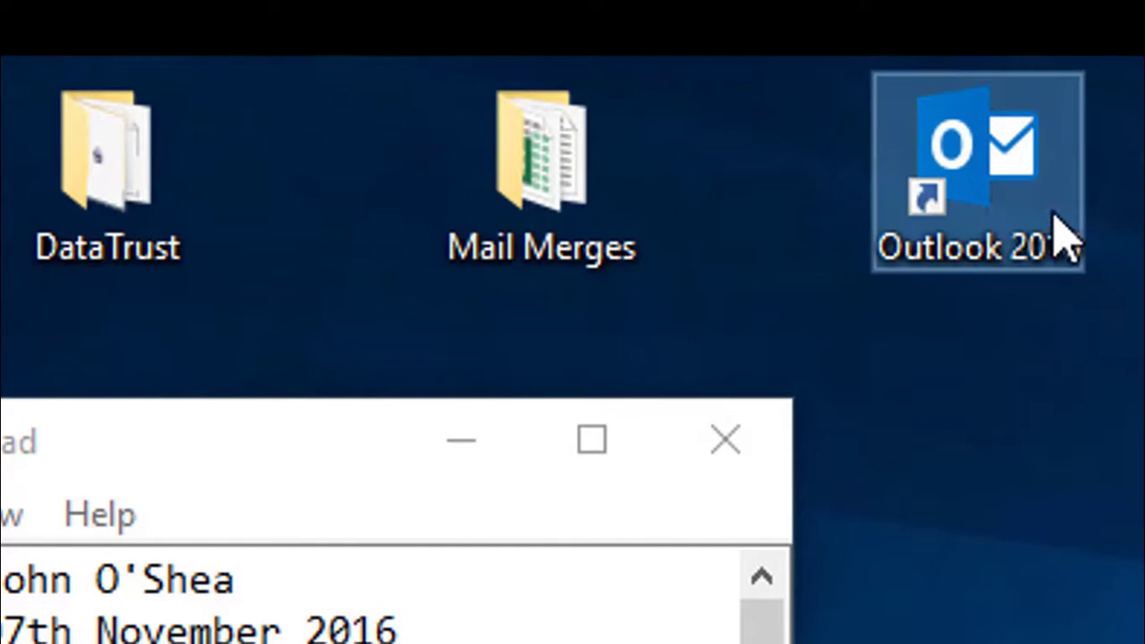
# Try to open Star Sign eMail from the renamed Mail Merges folder with its SQL query allowed, and dismiss the data source selection.
pyautogui.click(564, 169)
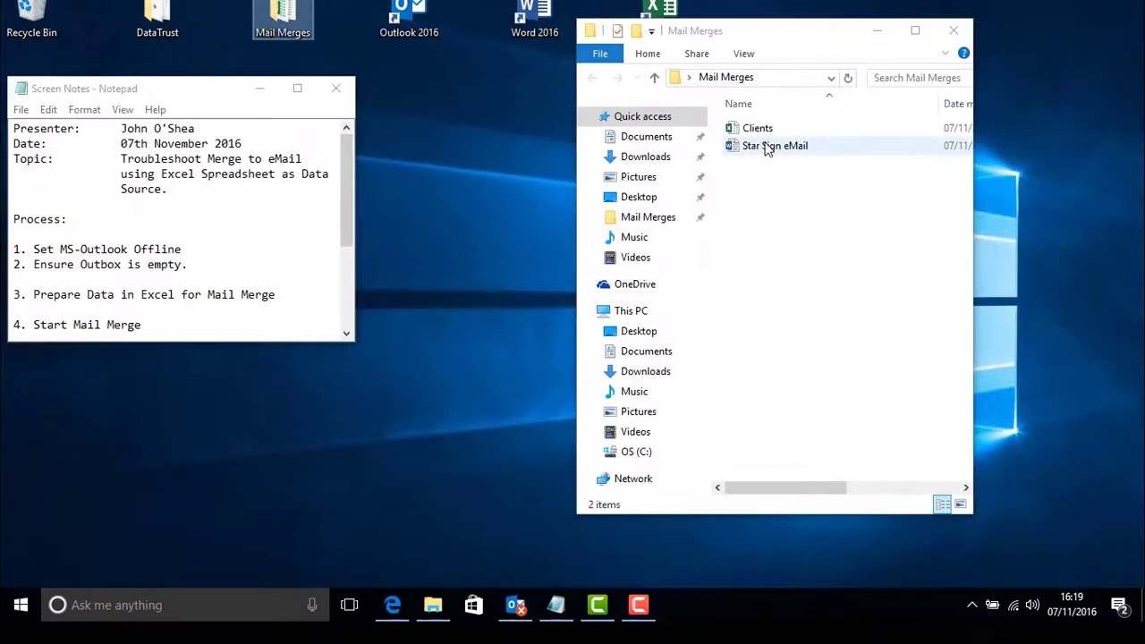
pyautogui.doubleClick(761, 146)
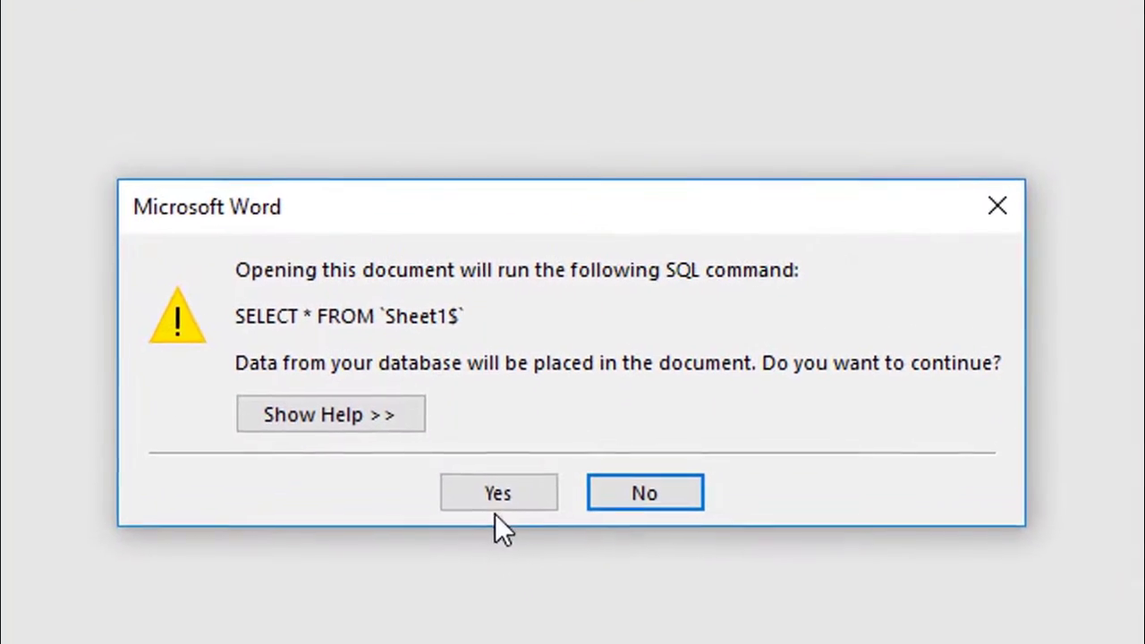
pyautogui.click(497, 506)
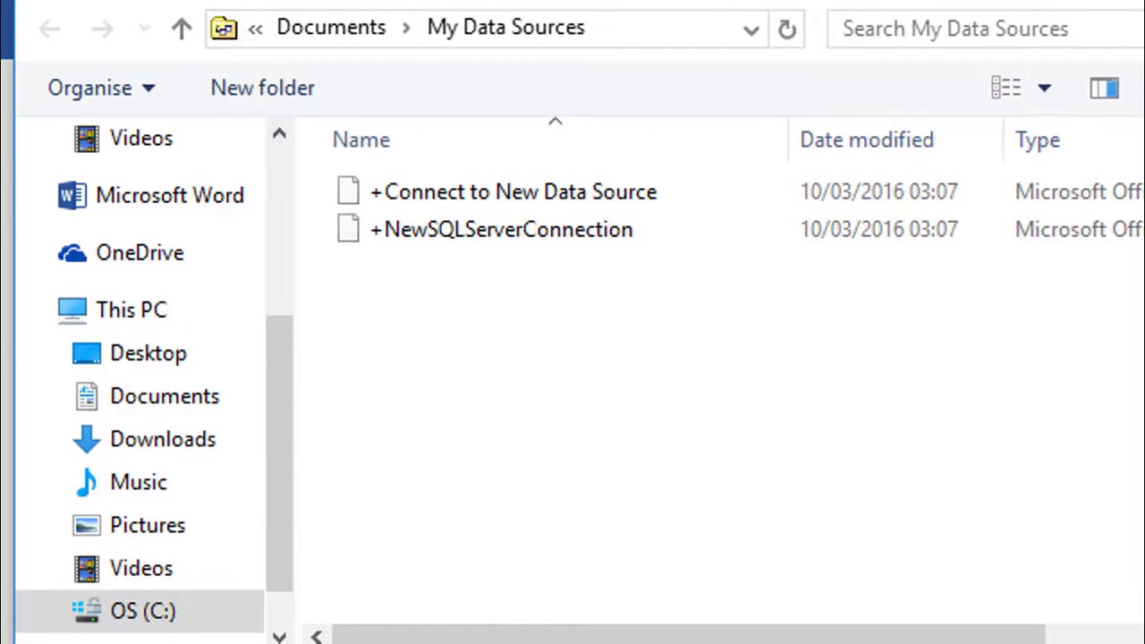
pyautogui.press('Escape')
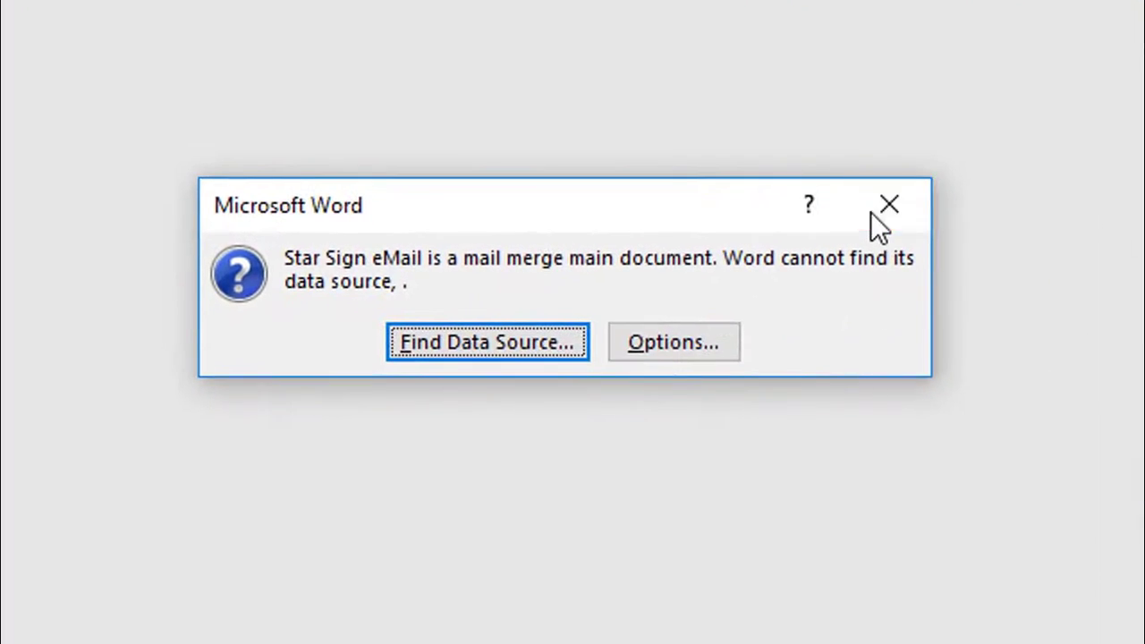
pyautogui.click(910, 222)
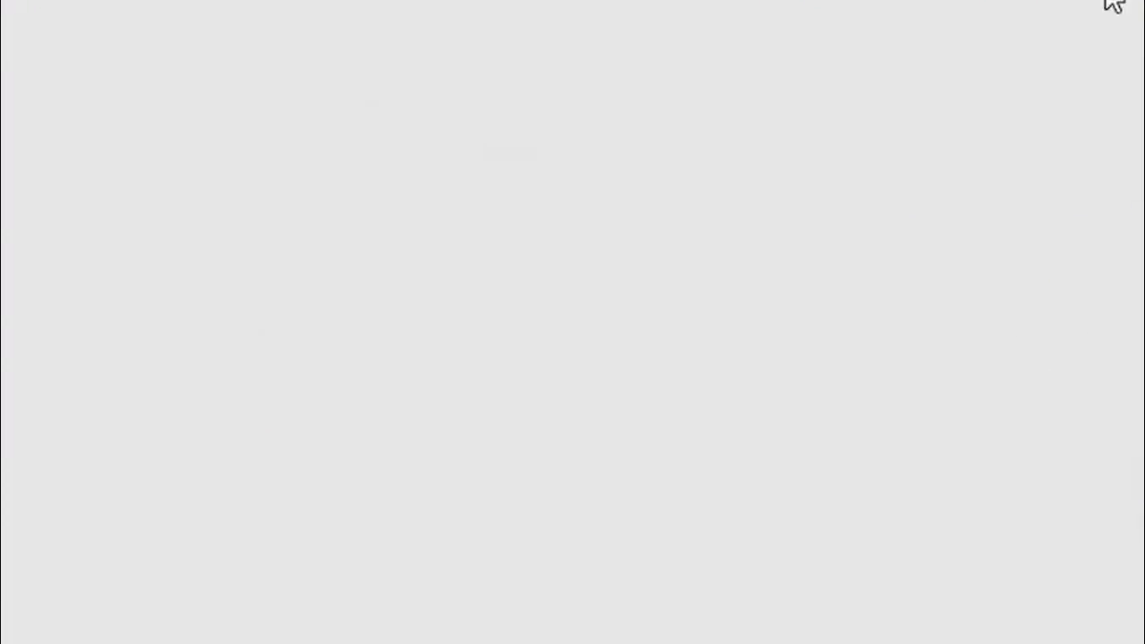
pyautogui.click(901, 134)
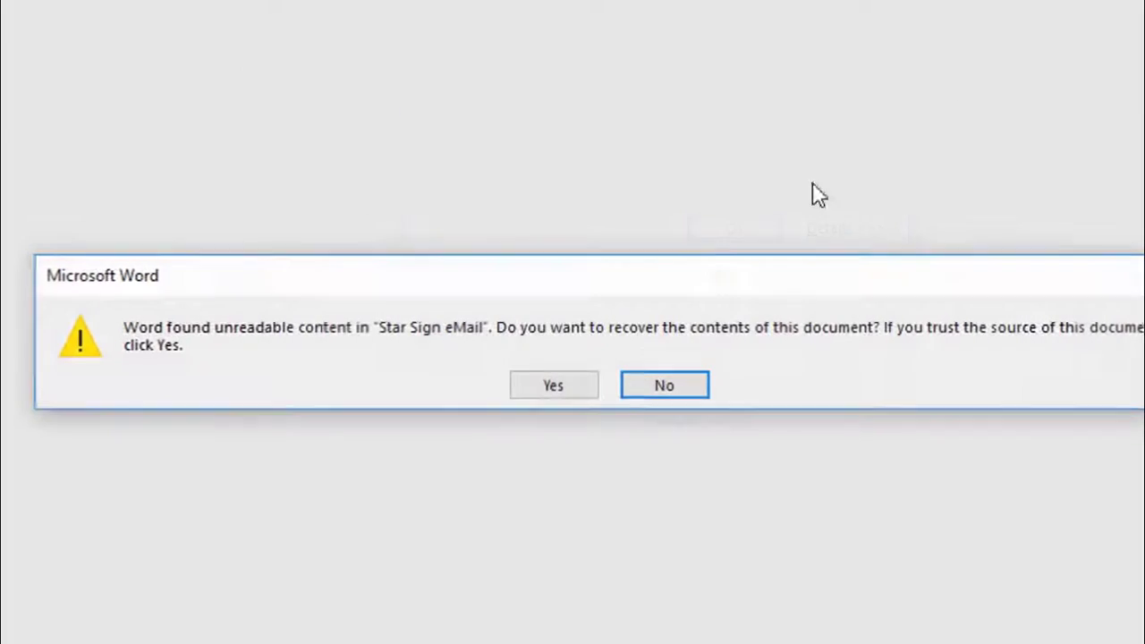
# Accept recovery of the Star Sign eMail contents, decline running the SQL command, and close the recovered document.
pyautogui.click(570, 395)
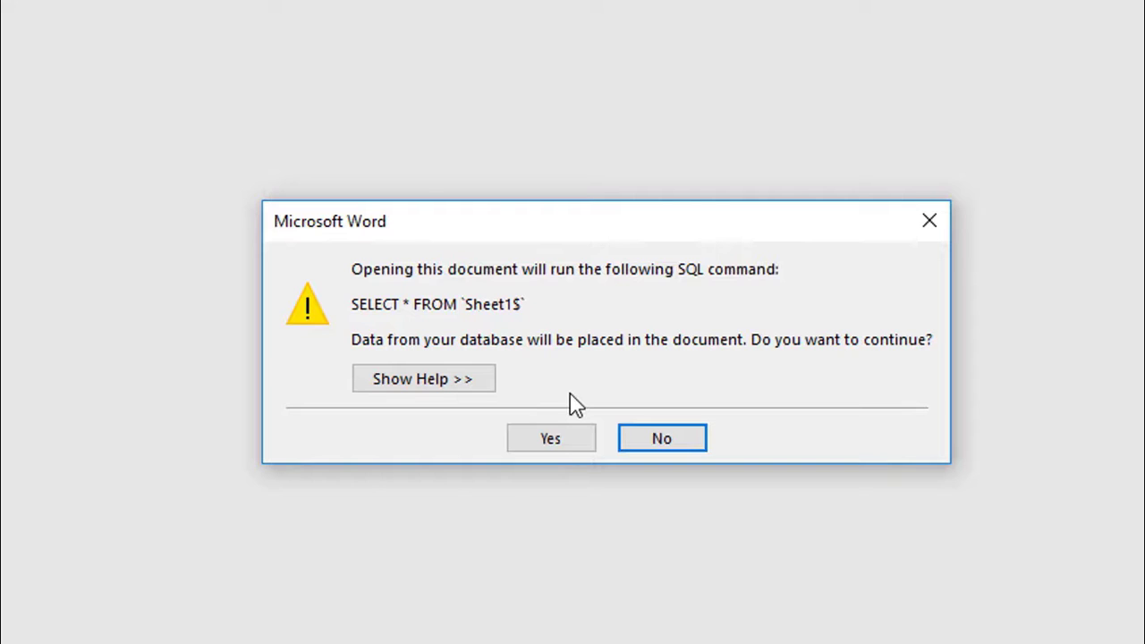
pyautogui.click(666, 443)
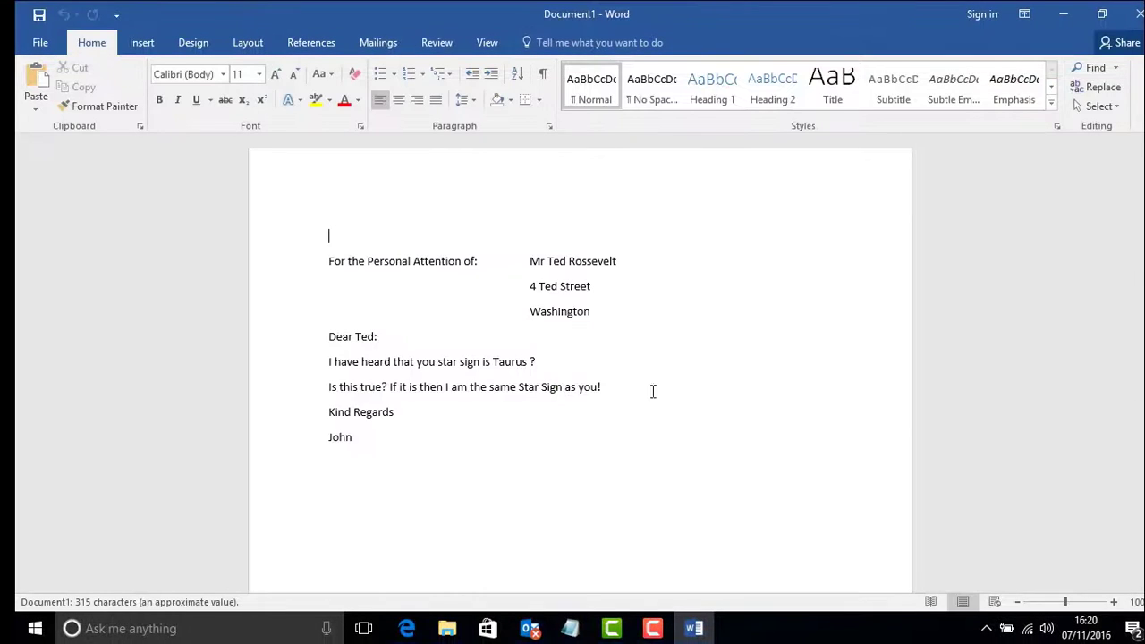
pyautogui.click(1136, 16)
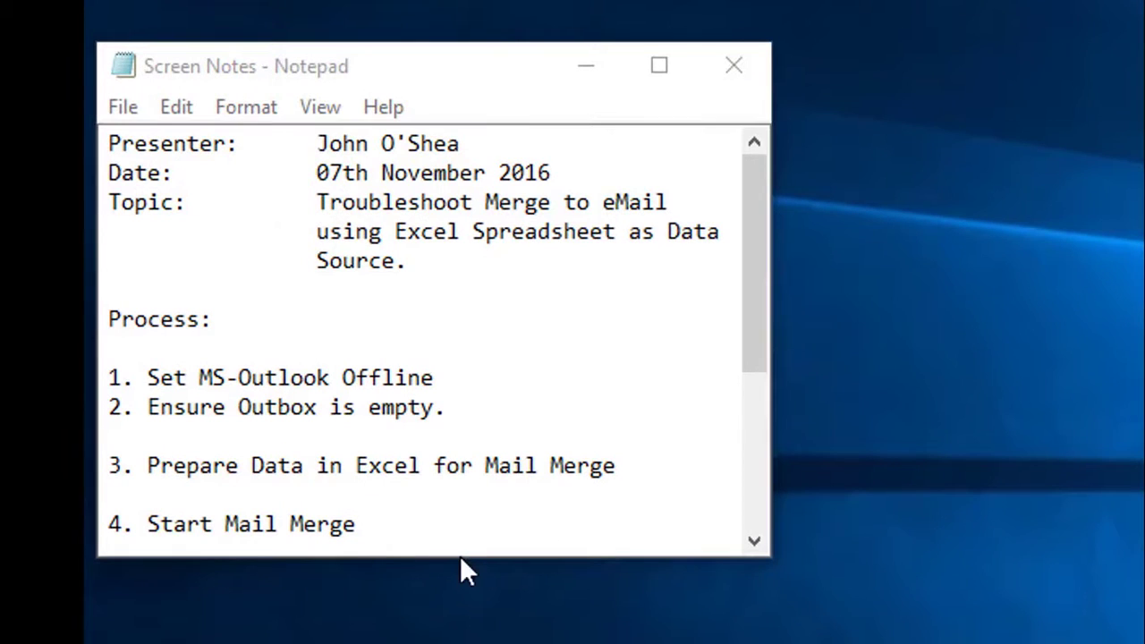
# Enlarge the Screen Notes window in Notepad and add item "7. Are the expected mails in your MS-Oultook Mailbox?" below "6. Merge!".
pyautogui.moveTo(457, 558); pyautogui.dragTo(447, 643)
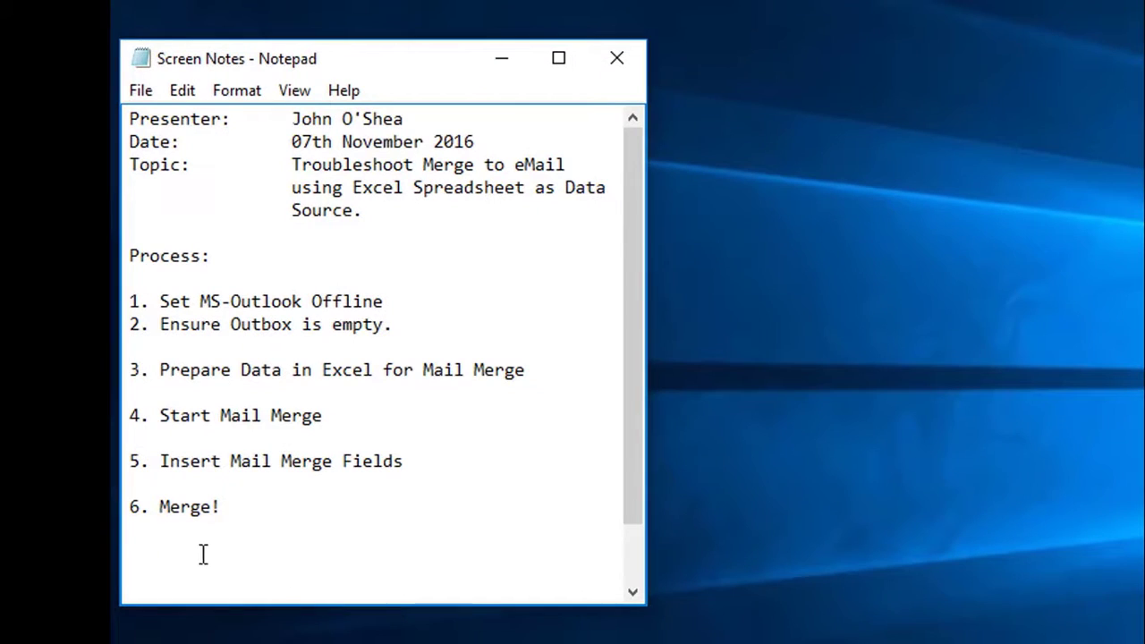
pyautogui.click(241, 512)
pyautogui.press('Return')
pyautogui.press('Return')
pyautogui.write('7')
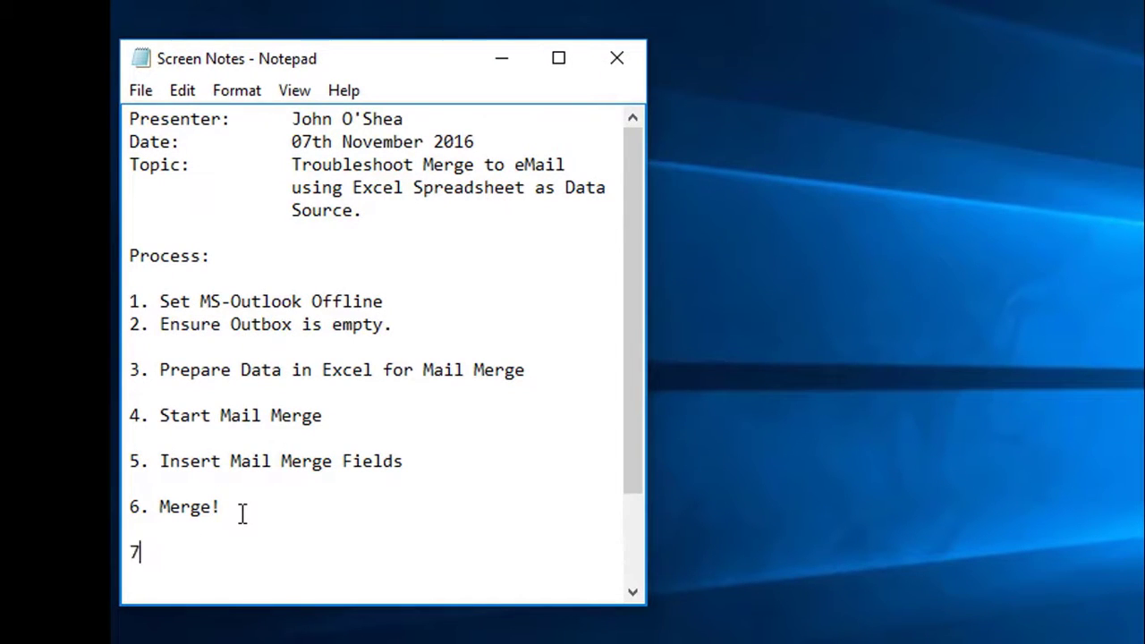
pyautogui.write('. Are the ')
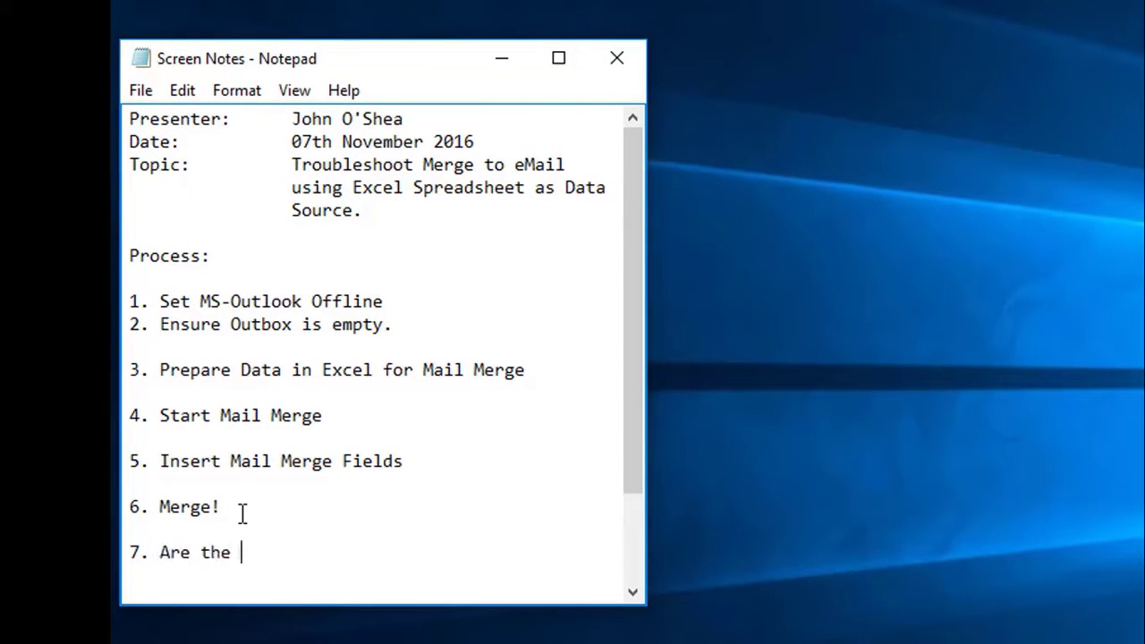
pyautogui.write('expected ma')
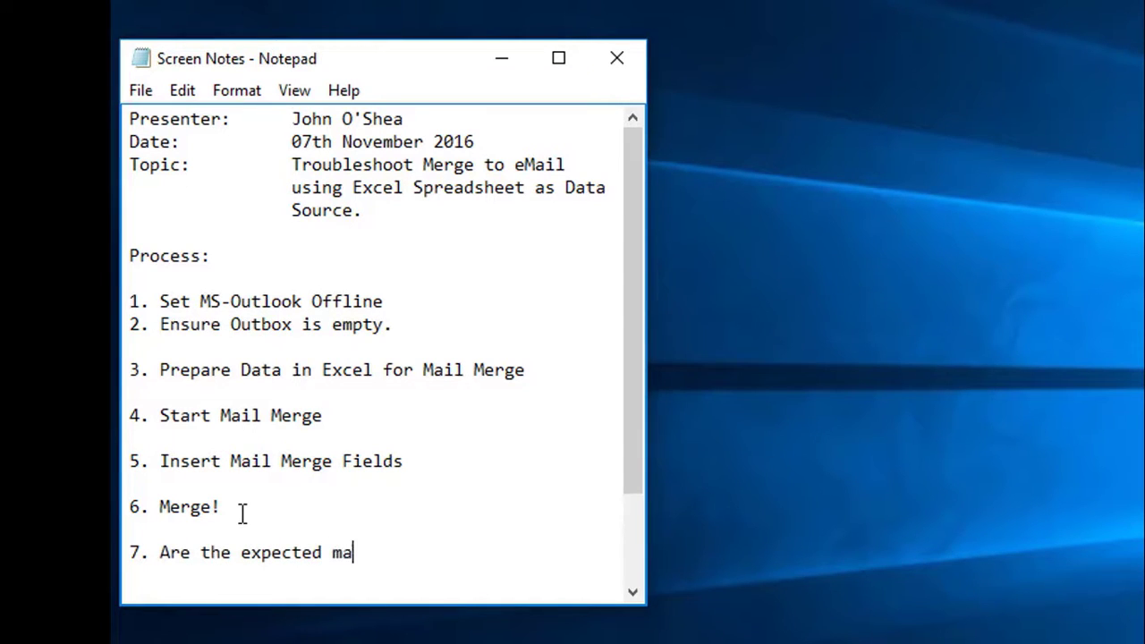
pyautogui.write('ils in your MS')
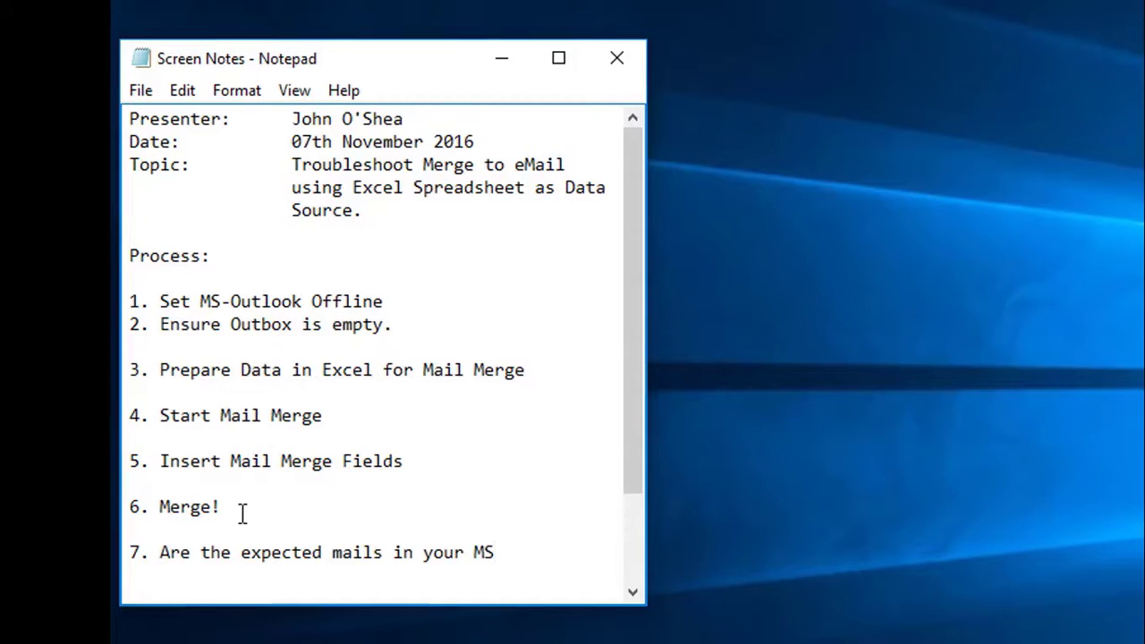
pyautogui.write('-Oultoo')
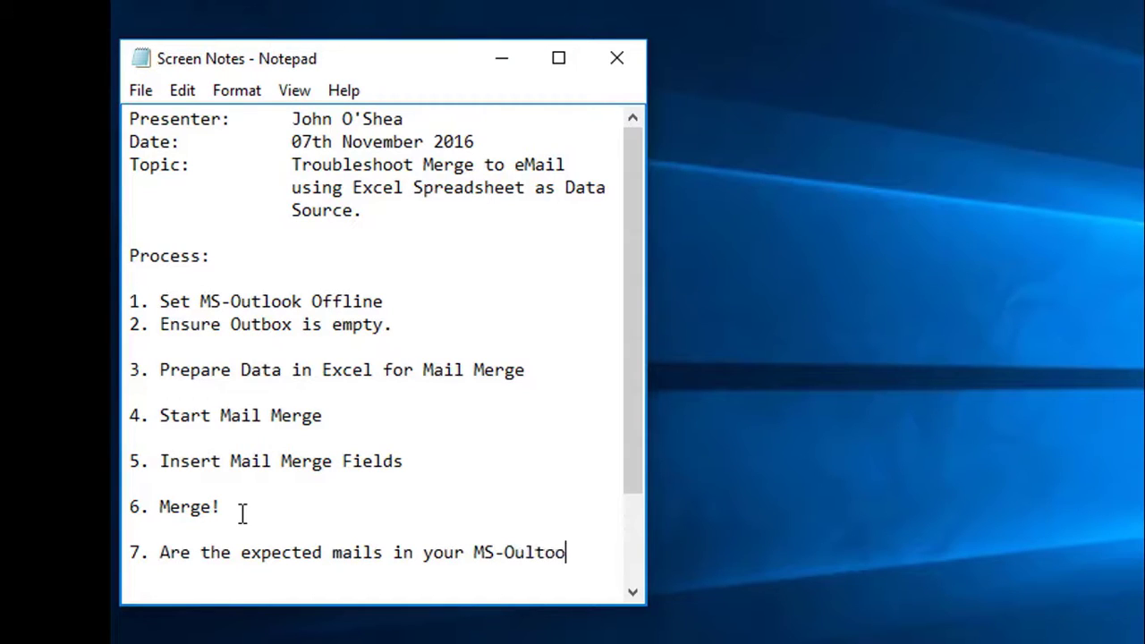
pyautogui.write('k Mailb')
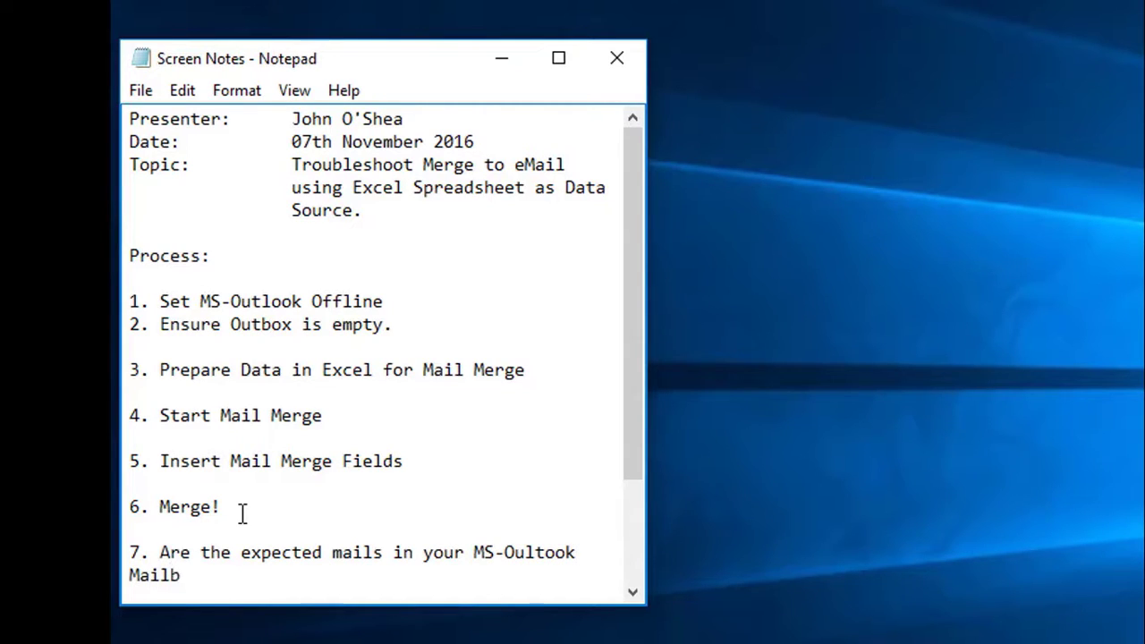
pyautogui.write('ox?')
# Indent the wrapped word "Mailbox?" on the second line of item 7.
pyautogui.click(134, 575)
pyautogui.press('Tab')
pyautogui.press('BackSpace')
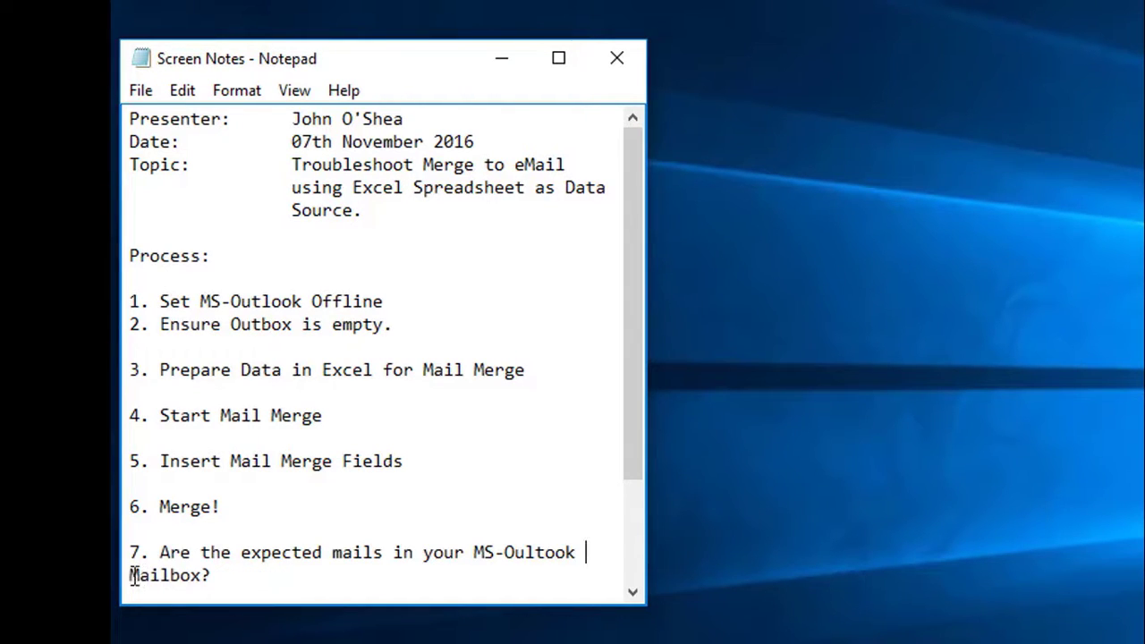